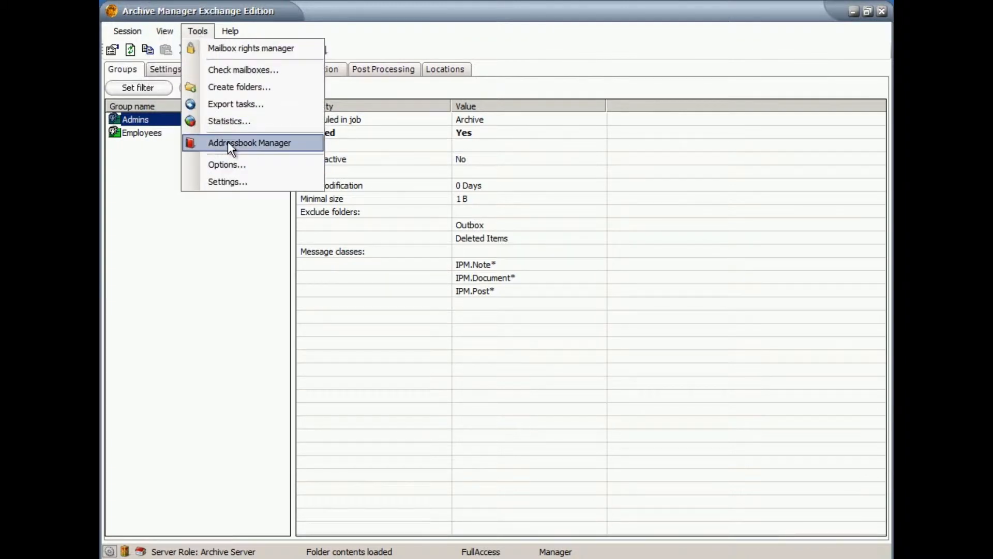
Launch the setup wizard for the initial archiving configuration and continue past its introduction page.
{"action": "mouse_move", "coordinate": [240, 32]}
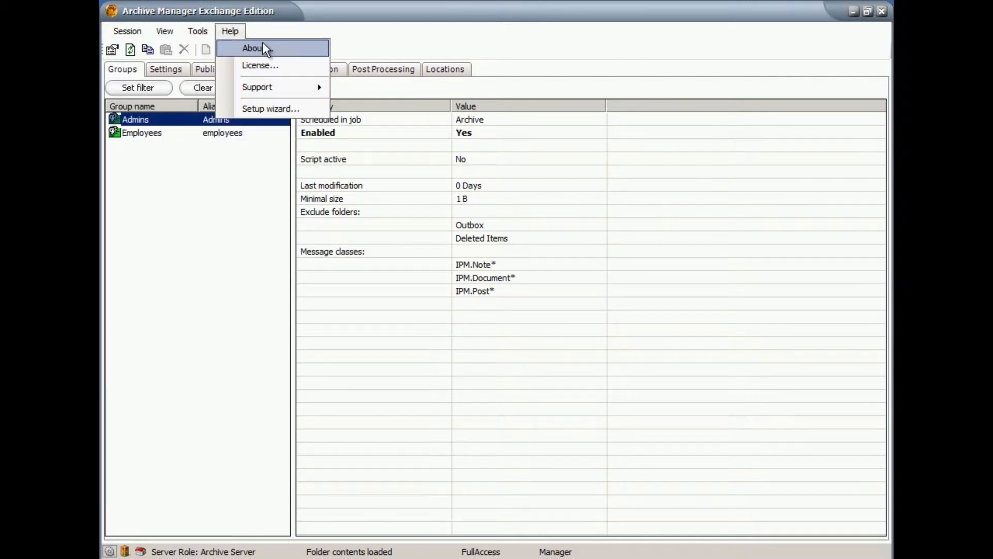
{"action": "mouse_move", "coordinate": [255, 81]}
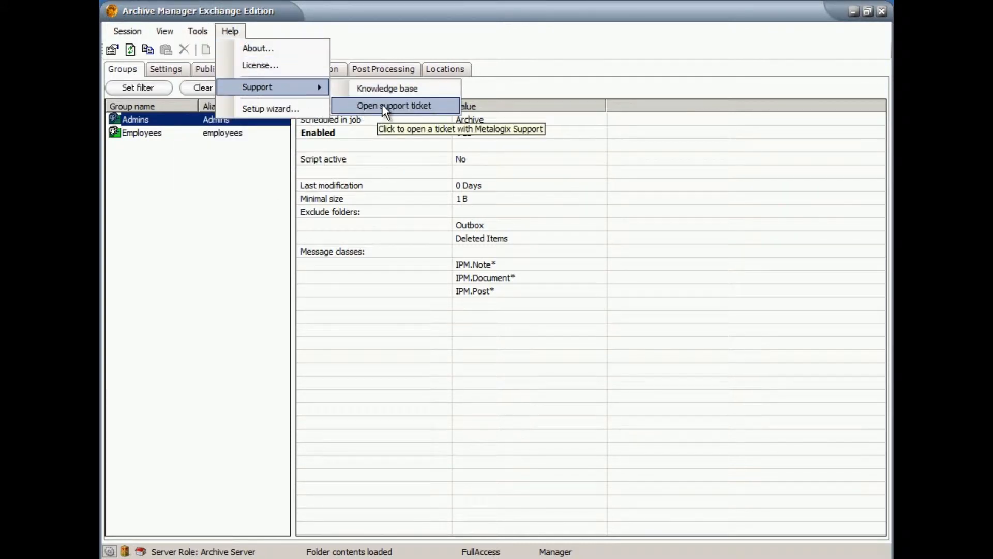
{"action": "left_click", "coordinate": [265, 107]}
{"action": "left_click_drag", "start_coordinate": [489, 112], "coordinate": [526, 102]}
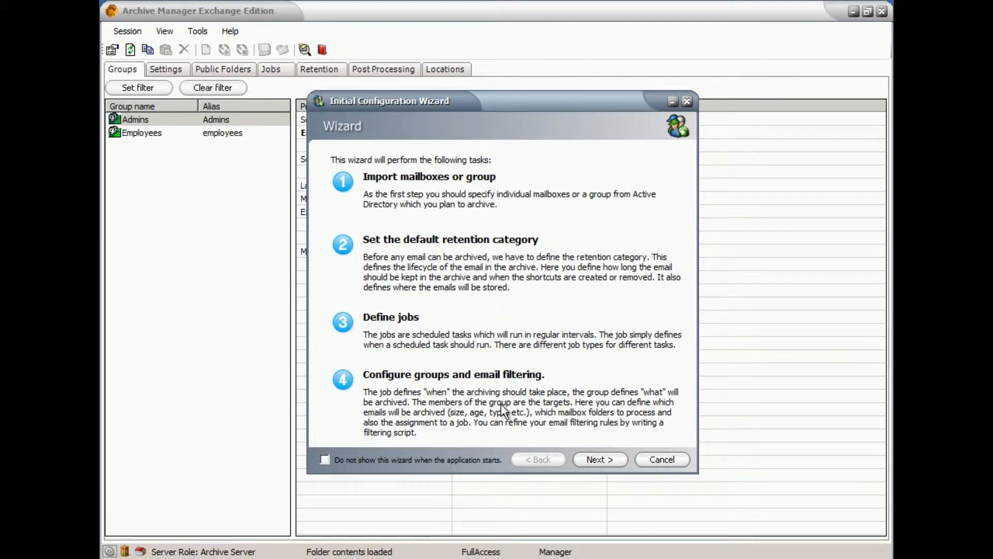
{"action": "left_click", "coordinate": [607, 459]}
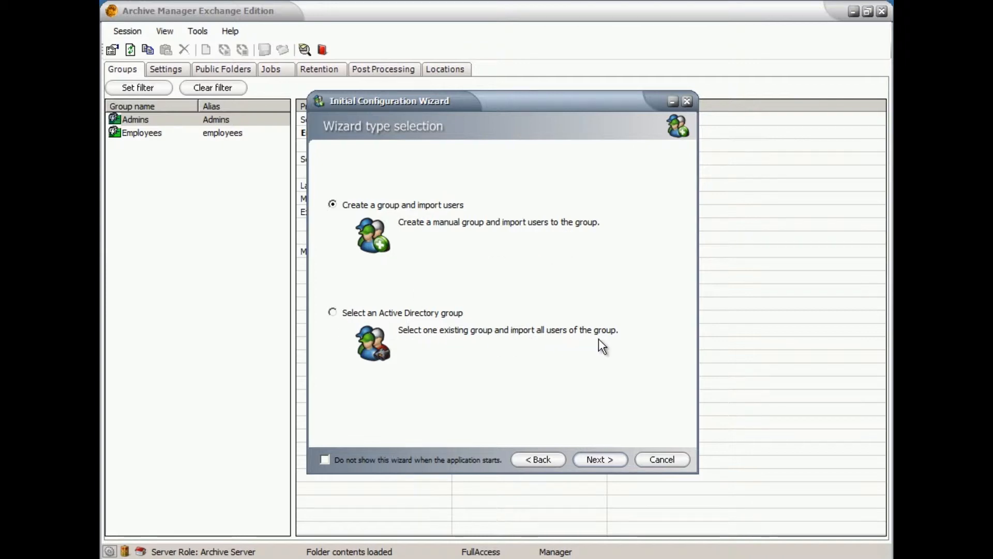
Choose to import an existing Active Directory group, select the Help Desk group and continue to the archive settings.
{"action": "left_click", "coordinate": [332, 312]}
{"action": "left_click", "coordinate": [608, 460]}
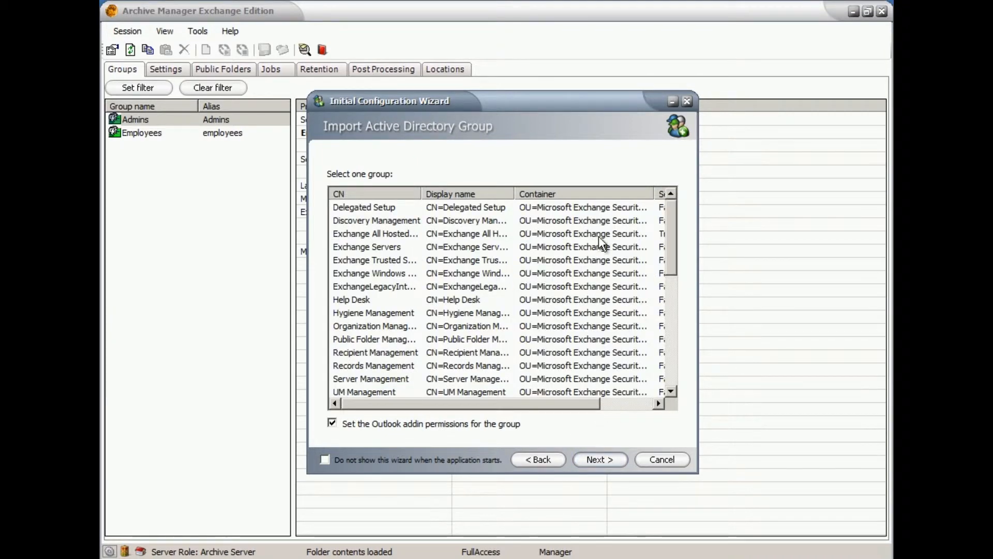
{"action": "mouse_move", "coordinate": [674, 210]}
{"action": "left_mouse_down"}
{"action": "mouse_move", "coordinate": [677, 242]}
{"action": "mouse_move", "coordinate": [678, 208]}
{"action": "left_mouse_up"}
{"action": "left_click", "coordinate": [345, 299]}
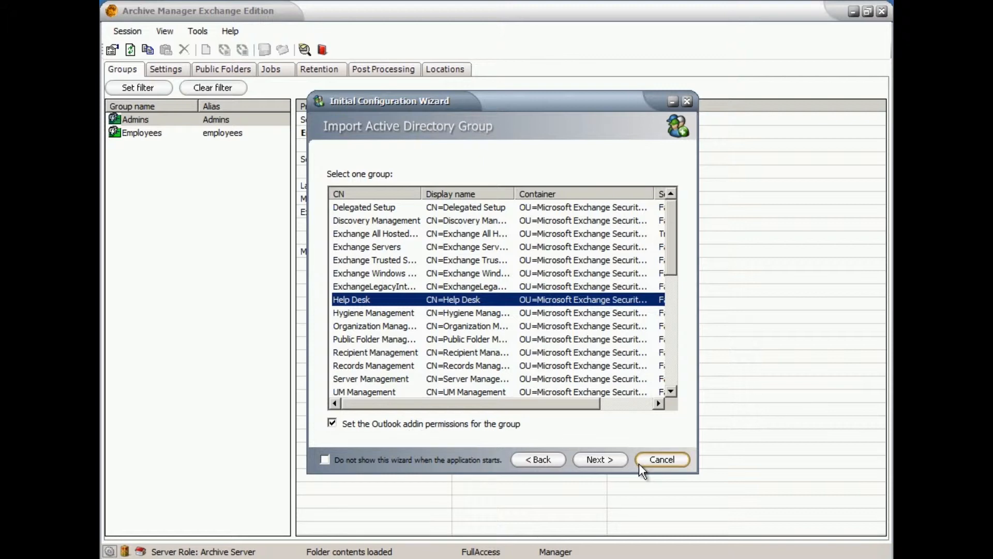
{"action": "left_click", "coordinate": [613, 461]}
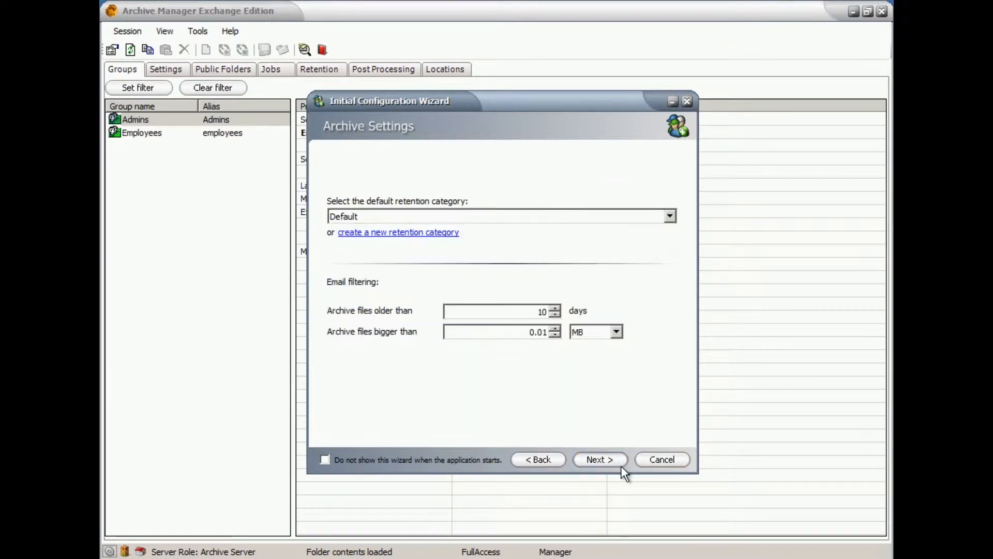
Keep Default as the default retention category and start a new retention category named "12 month Help".
{"action": "left_click", "coordinate": [671, 216]}
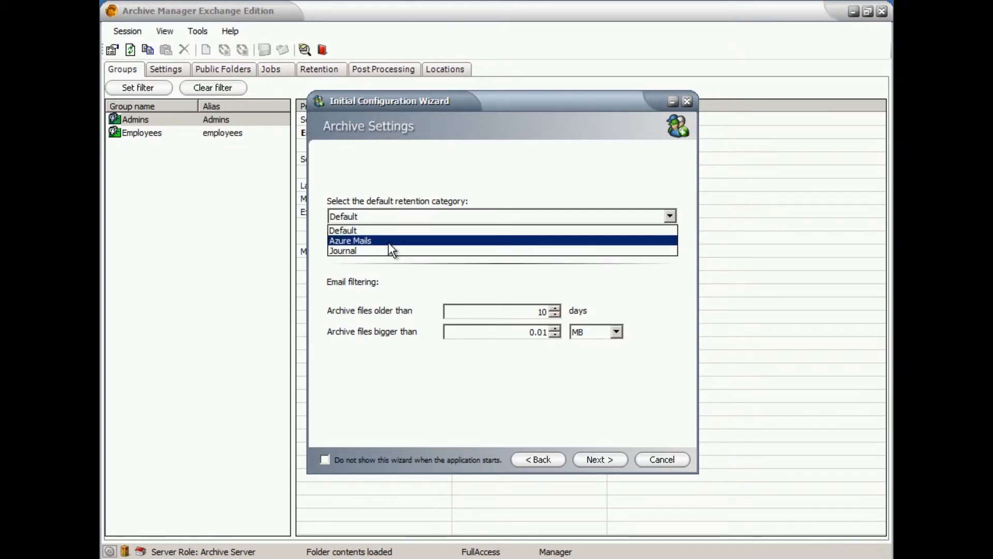
{"action": "left_click", "coordinate": [398, 231]}
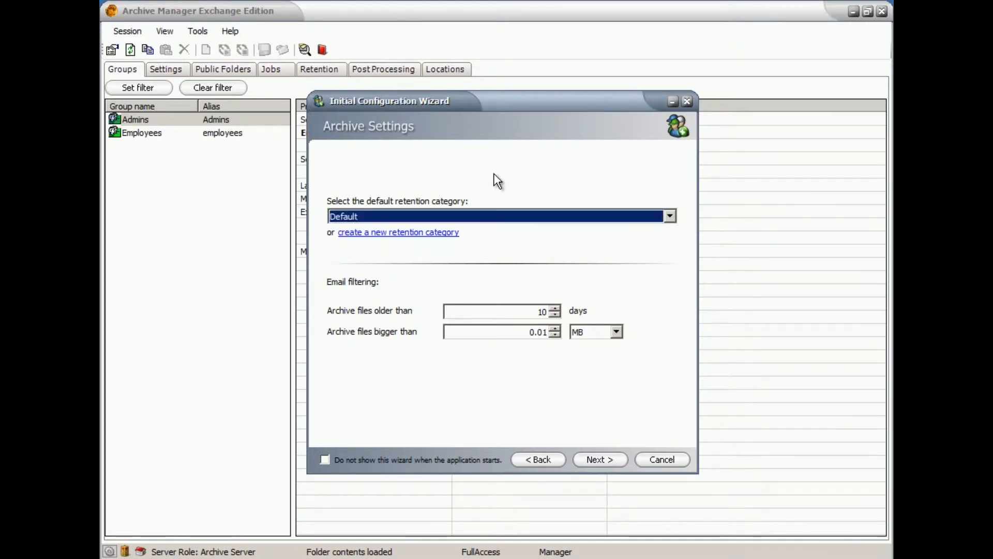
{"action": "left_click", "coordinate": [423, 231]}
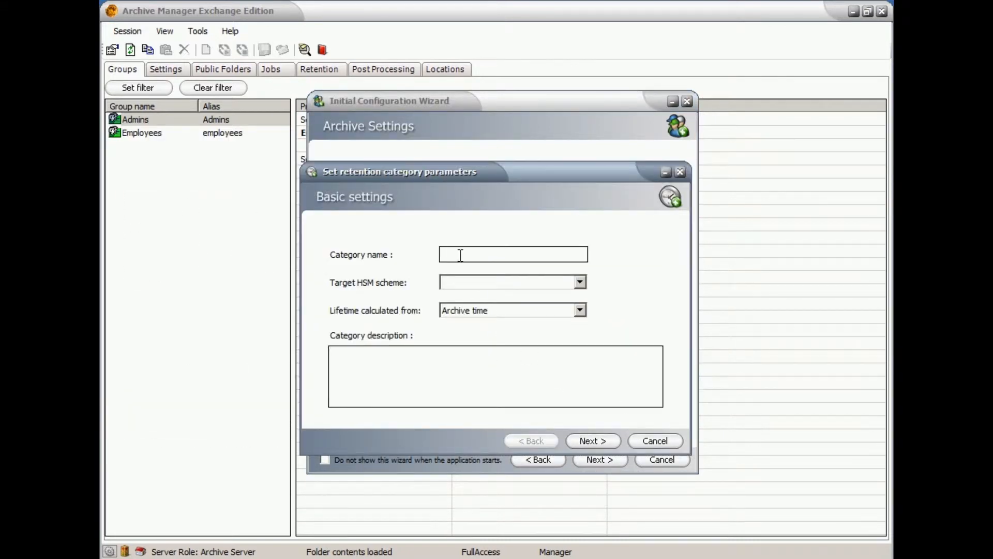
{"action": "type", "text": "12 month"}
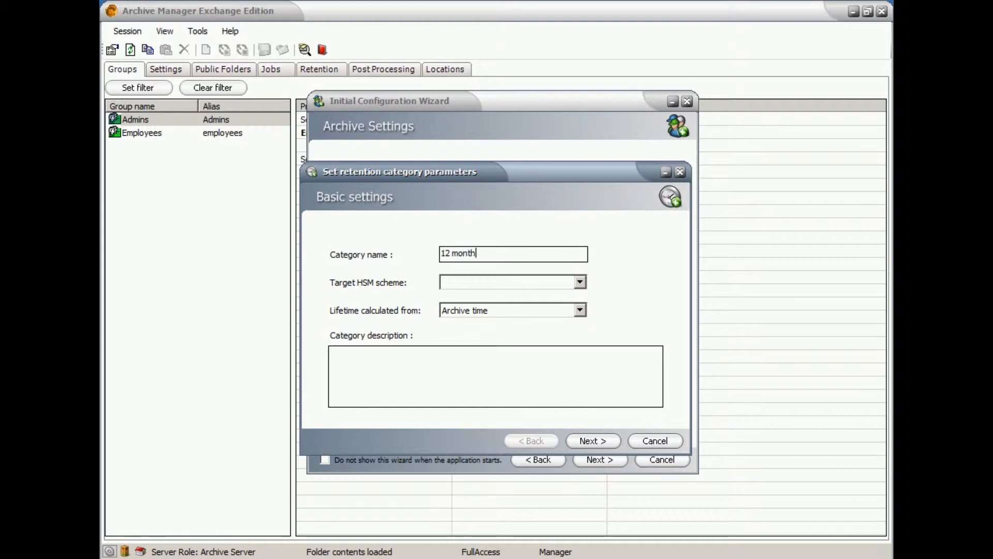
{"action": "type", "text": " Help"}
Set the category's target HSM scheme to ExchangeSchema, calculate its lifetime from Received time, and continue to the document lifetime settings.
{"action": "left_click", "coordinate": [580, 282]}
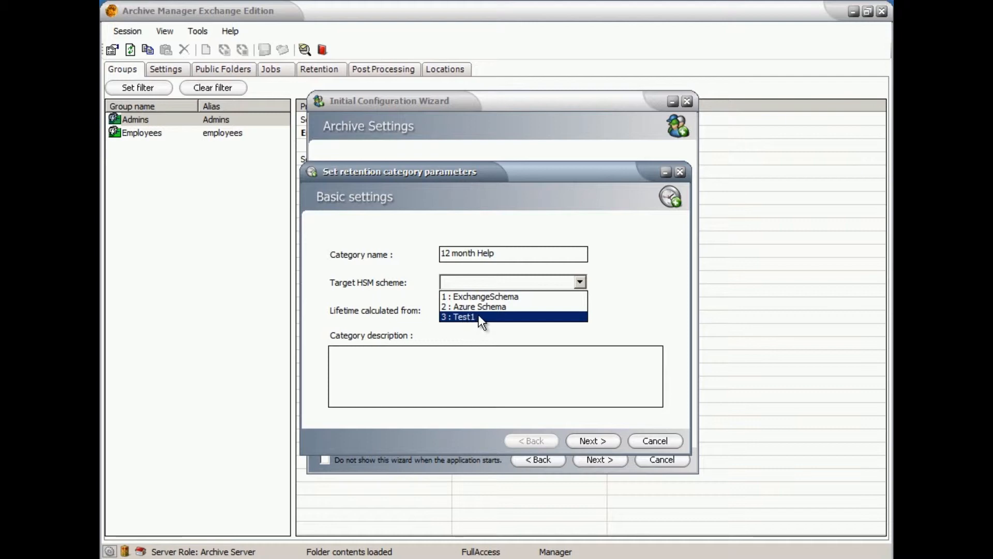
{"action": "left_click", "coordinate": [473, 297]}
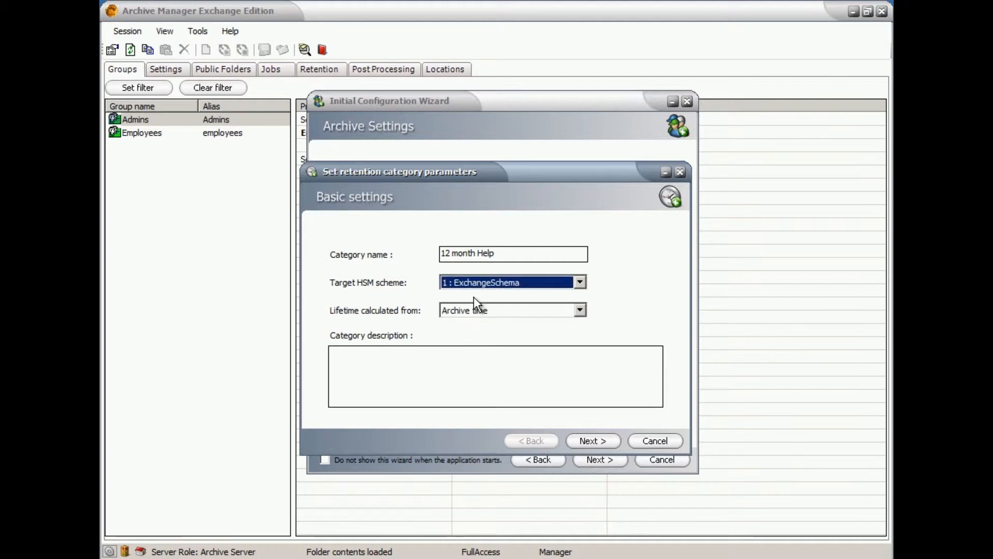
{"action": "left_click", "coordinate": [579, 308]}
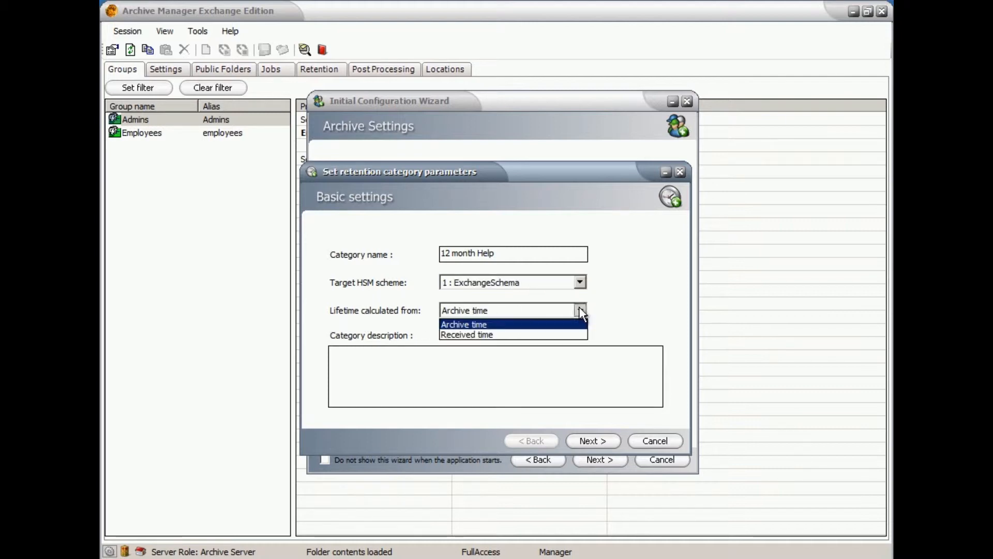
{"action": "left_click", "coordinate": [459, 335]}
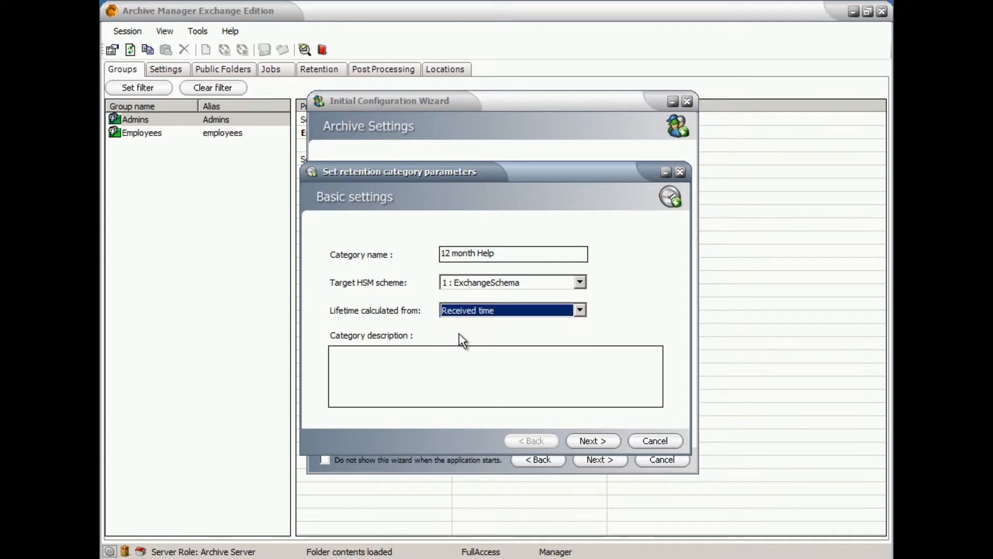
{"action": "left_click", "coordinate": [593, 441]}
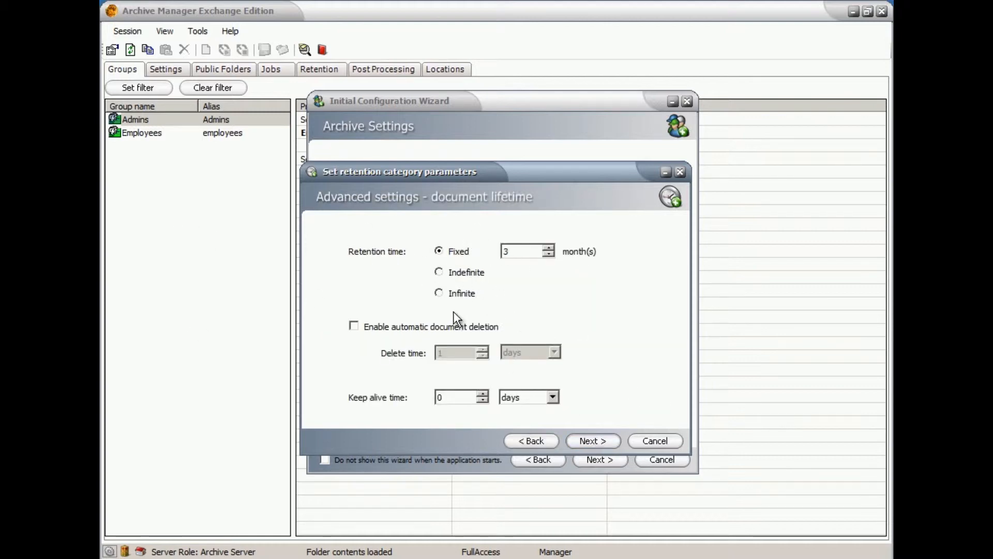
Set the category's fixed retention time to 12 months.
{"action": "double_click", "coordinate": [525, 251]}
{"action": "type", "text": "12"}
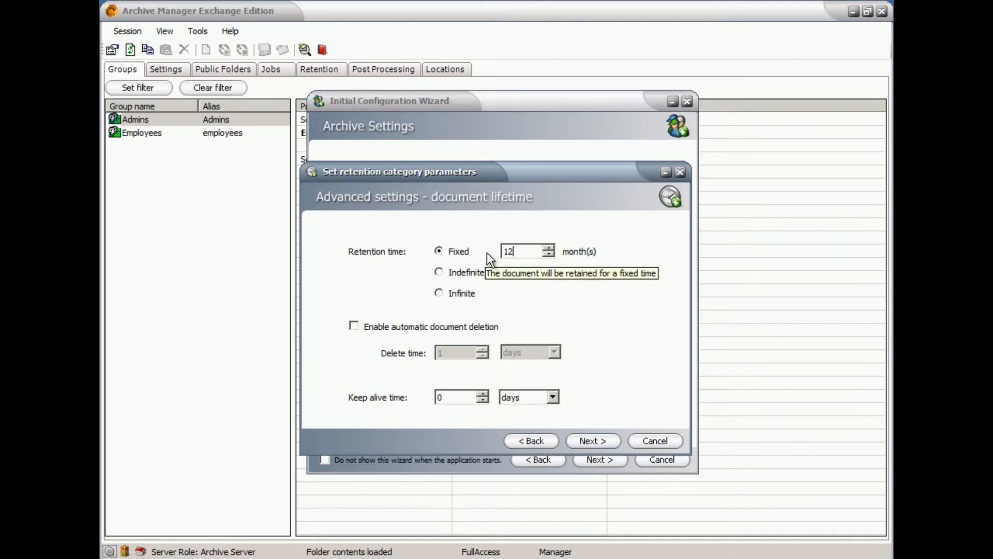
Try the Indefinite and Infinite retention options and the automatic document deletion option.
{"action": "left_click", "coordinate": [440, 273]}
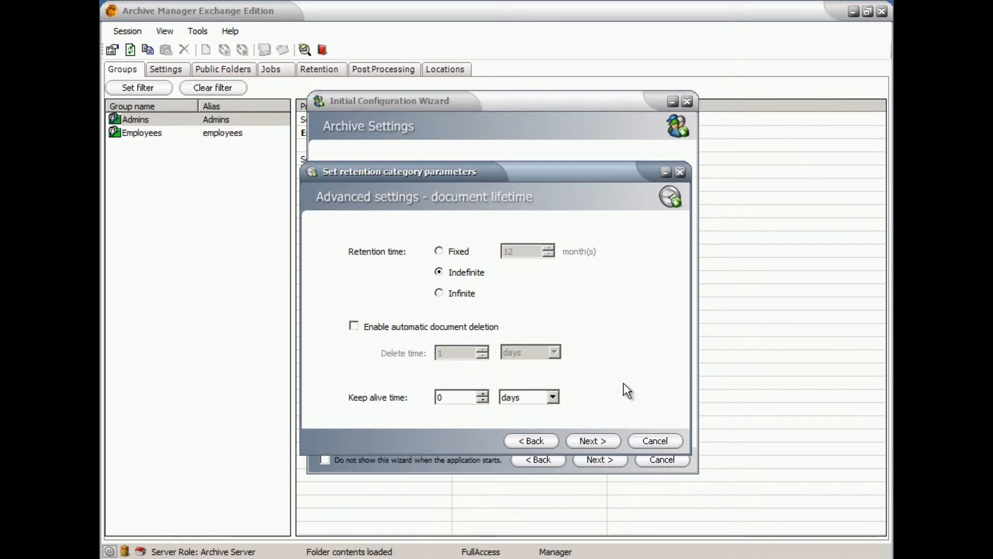
{"action": "left_click", "coordinate": [441, 293]}
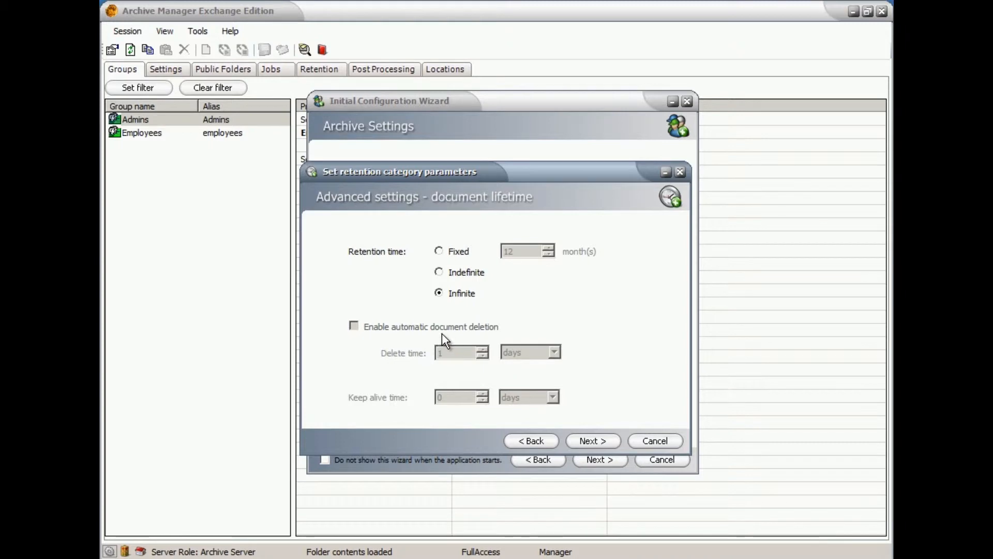
{"action": "left_click", "coordinate": [439, 274]}
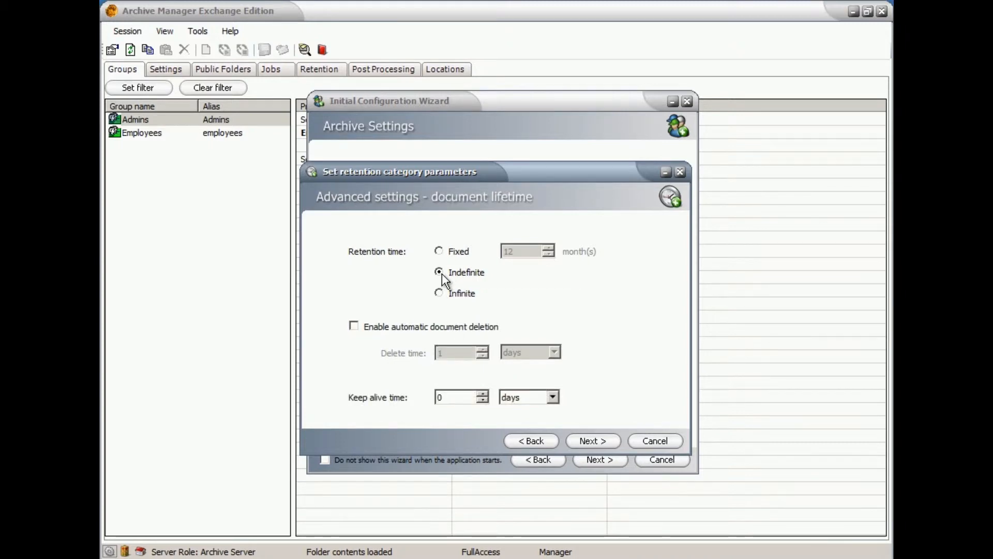
{"action": "left_click", "coordinate": [354, 326]}
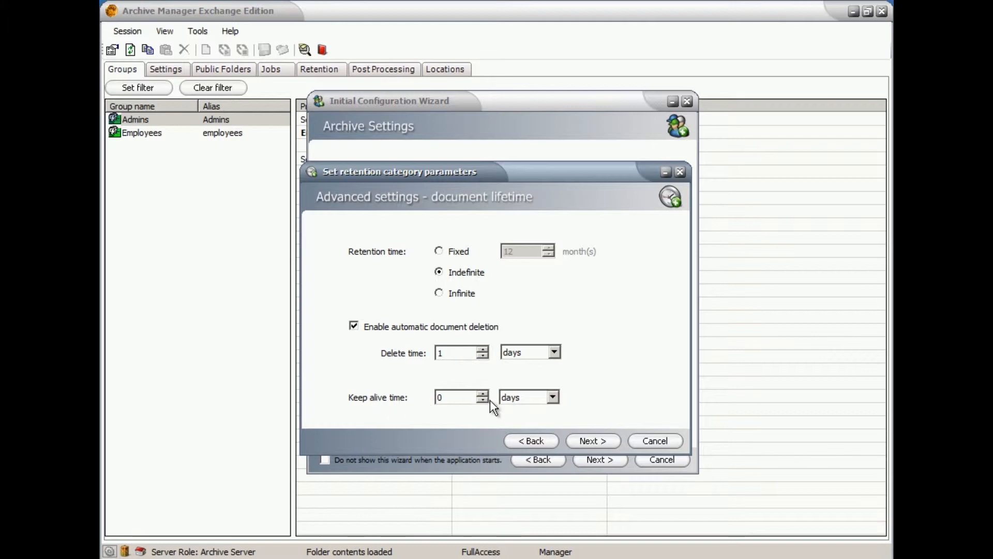
{"action": "left_click", "coordinate": [354, 326]}
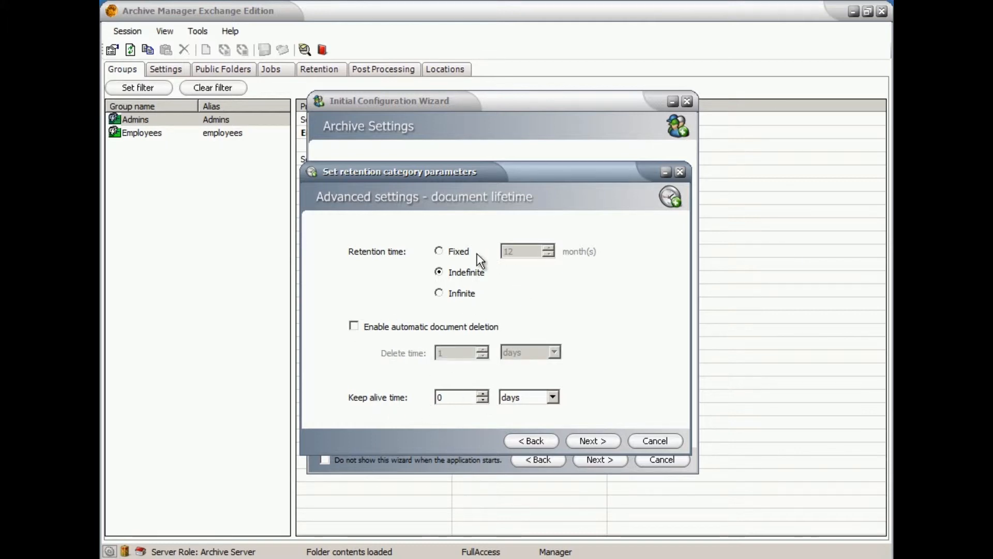
Return to a fixed retention time of 12 months and continue to the shortcut lifetime settings.
{"action": "left_click", "coordinate": [442, 254]}
{"action": "left_click_drag", "start_coordinate": [525, 255], "coordinate": [498, 253]}
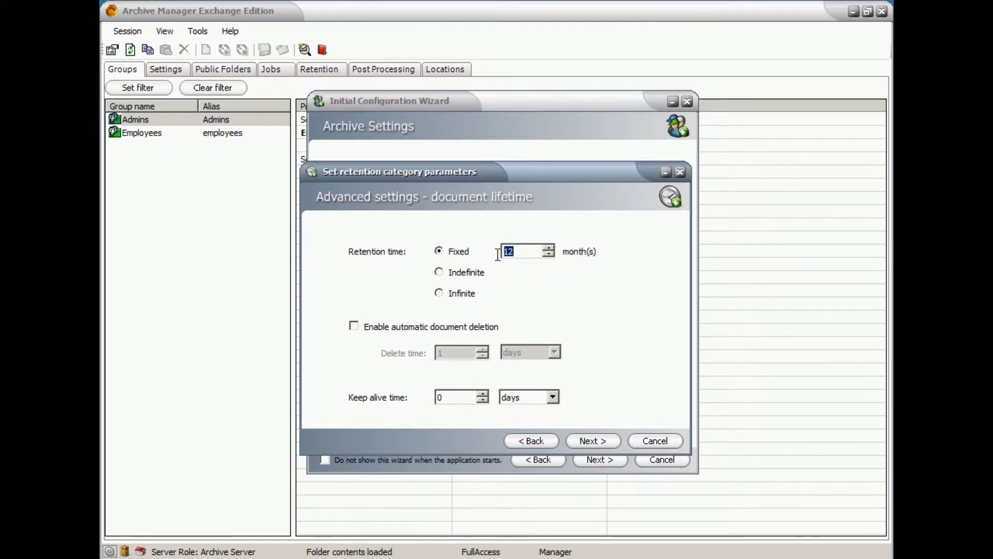
{"action": "left_click", "coordinate": [520, 255]}
{"action": "left_click", "coordinate": [594, 441]}
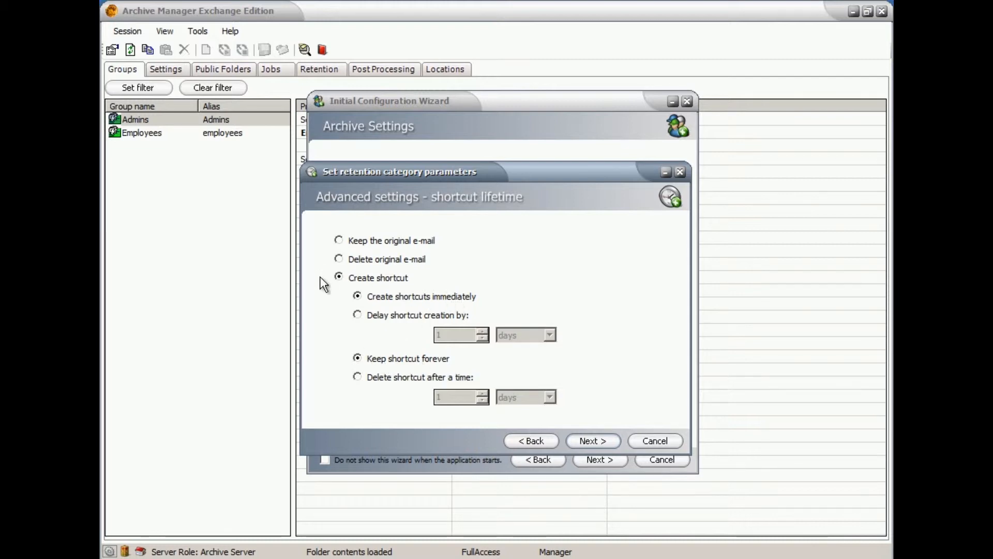
Try delaying shortcut creation by 14 days and deleting shortcuts after 1 year, and restore immediate creation and keeping shortcuts forever.
{"action": "left_click", "coordinate": [357, 314]}
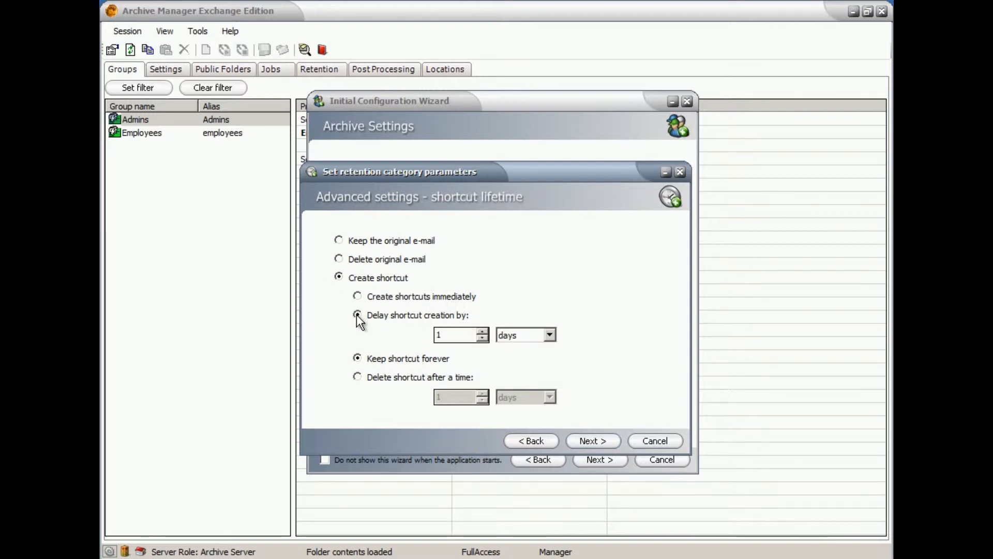
{"action": "left_click", "coordinate": [439, 335]}
{"action": "left_click", "coordinate": [358, 377]}
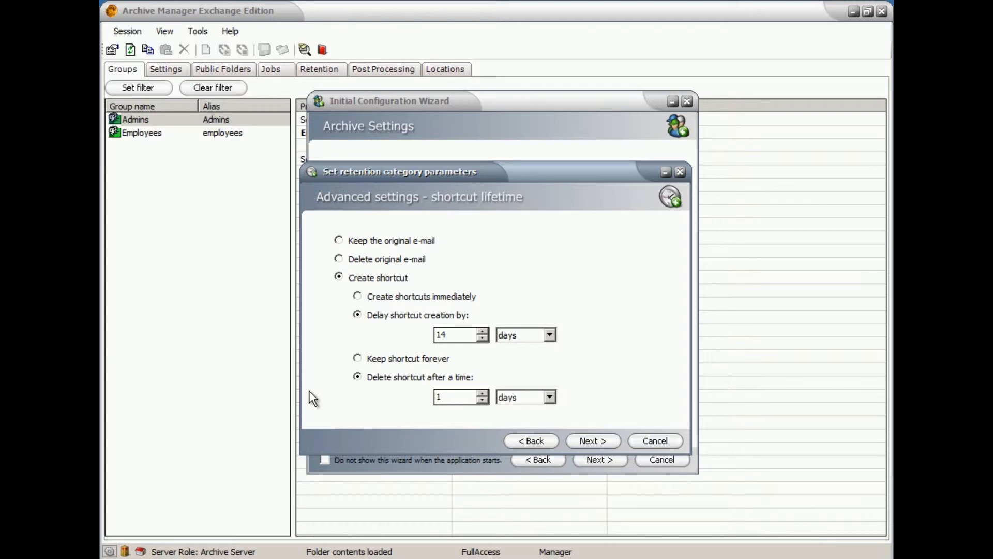
{"action": "left_click", "coordinate": [544, 397]}
{"action": "left_click", "coordinate": [507, 431]}
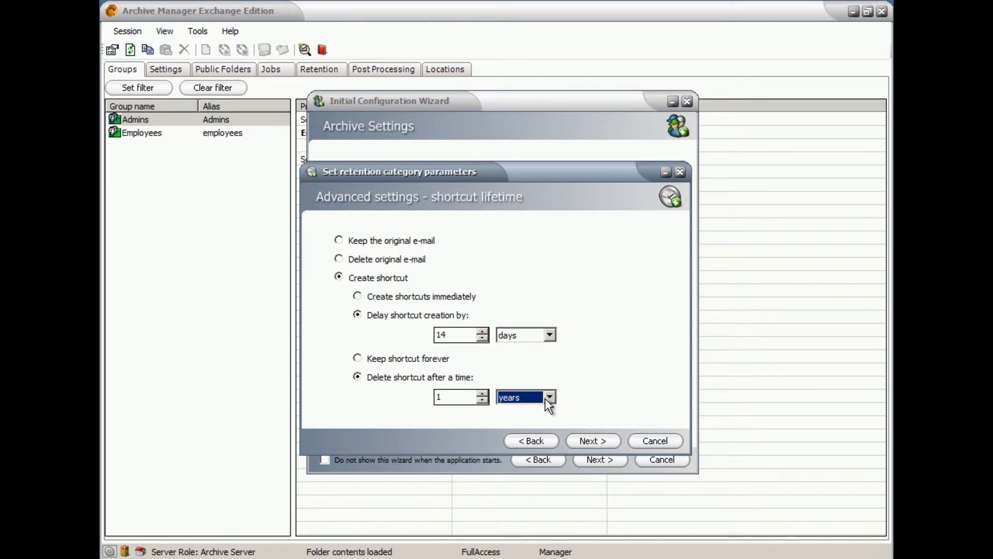
{"action": "left_click", "coordinate": [359, 297]}
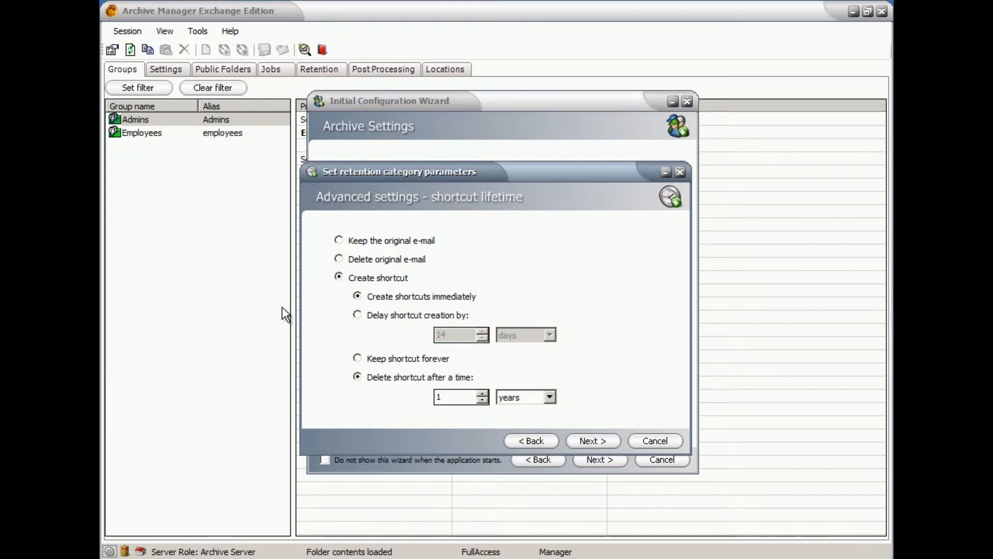
{"action": "left_click", "coordinate": [358, 358]}
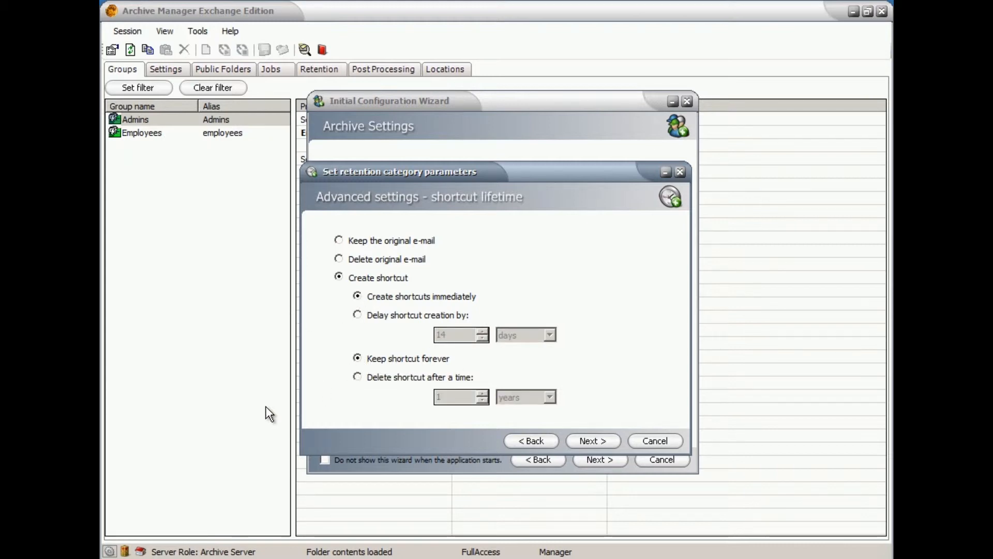
Allow automatic deletion of unreferenced emails for the category and finish creating it.
{"action": "left_click", "coordinate": [598, 441]}
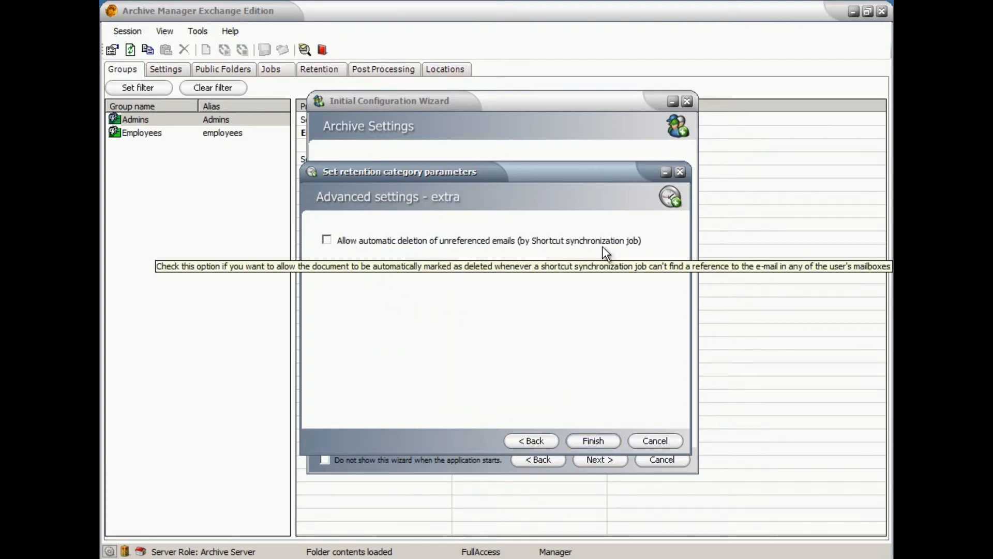
{"action": "left_click", "coordinate": [326, 241]}
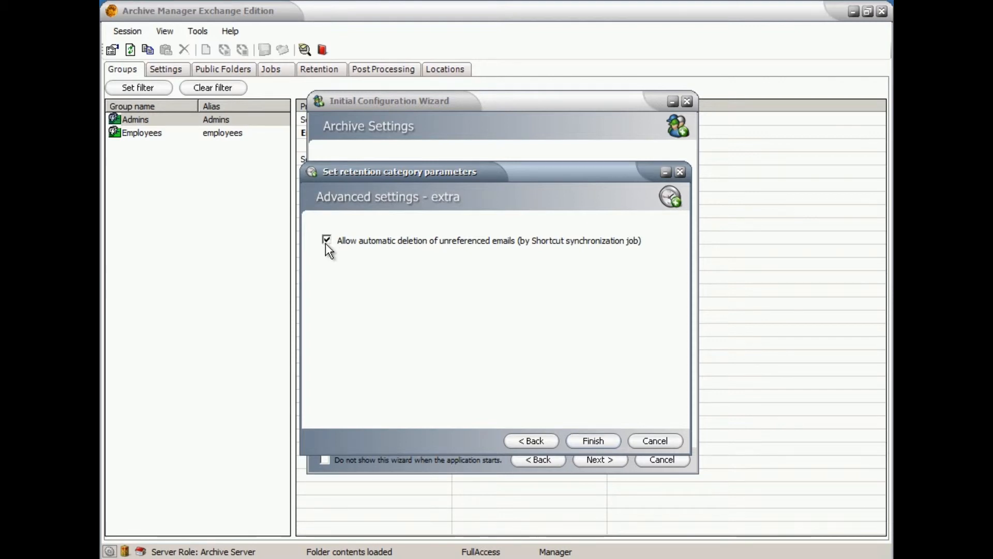
{"action": "left_click", "coordinate": [595, 441]}
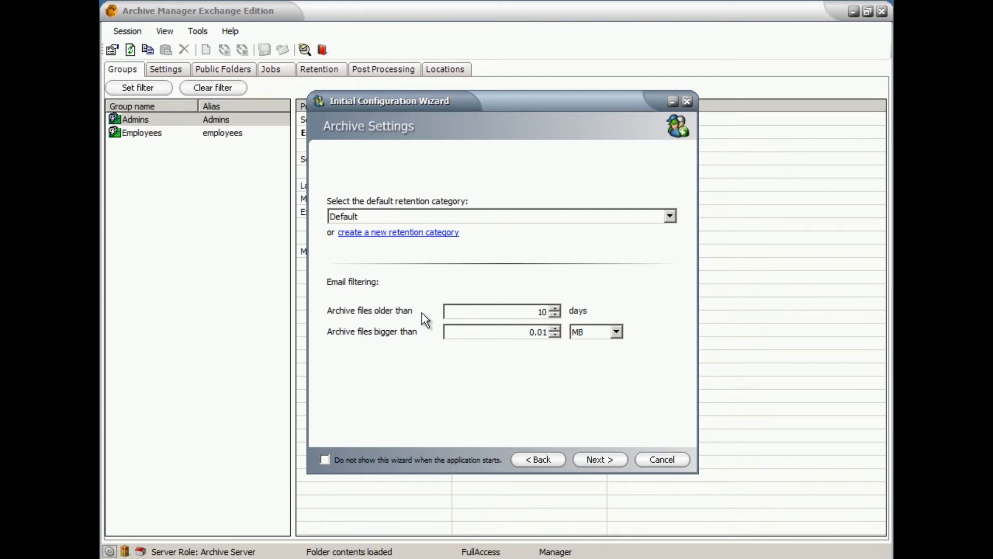
Set the email filtering to archive files older than 100 days and bigger than 100 KB.
{"action": "double_click", "coordinate": [540, 311]}
{"action": "type", "text": "10"}
{"action": "left_click", "coordinate": [555, 335]}
{"action": "left_click_drag", "start_coordinate": [527, 333], "coordinate": [563, 334]}
{"action": "type", "text": "100"}
{"action": "left_click", "coordinate": [619, 333]}
{"action": "left_click", "coordinate": [592, 356]}
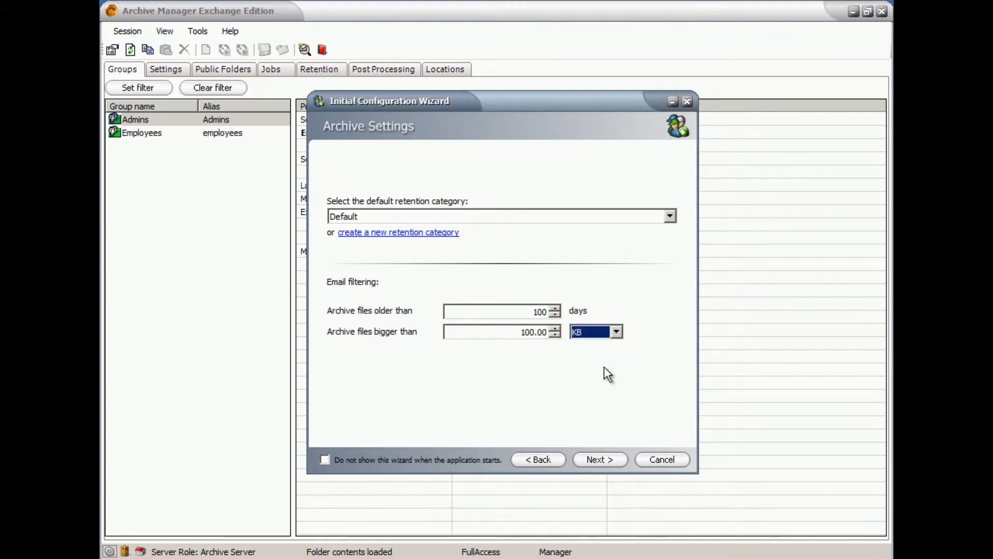
Set the minimum archived file size to 0 KB and continue to the job settings.
{"action": "left_click_drag", "start_coordinate": [519, 333], "coordinate": [554, 335]}
{"action": "type", "text": "0"}
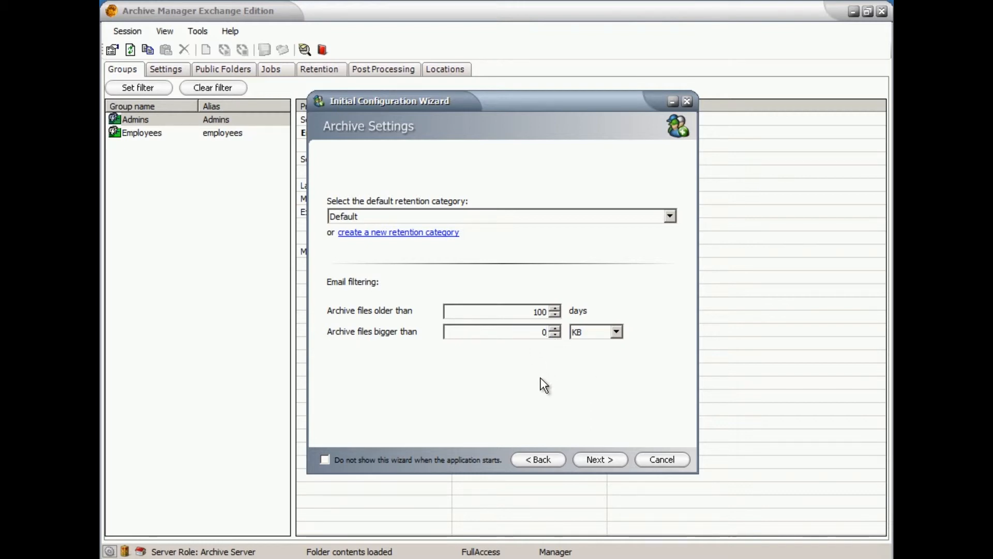
{"action": "left_click", "coordinate": [607, 456]}
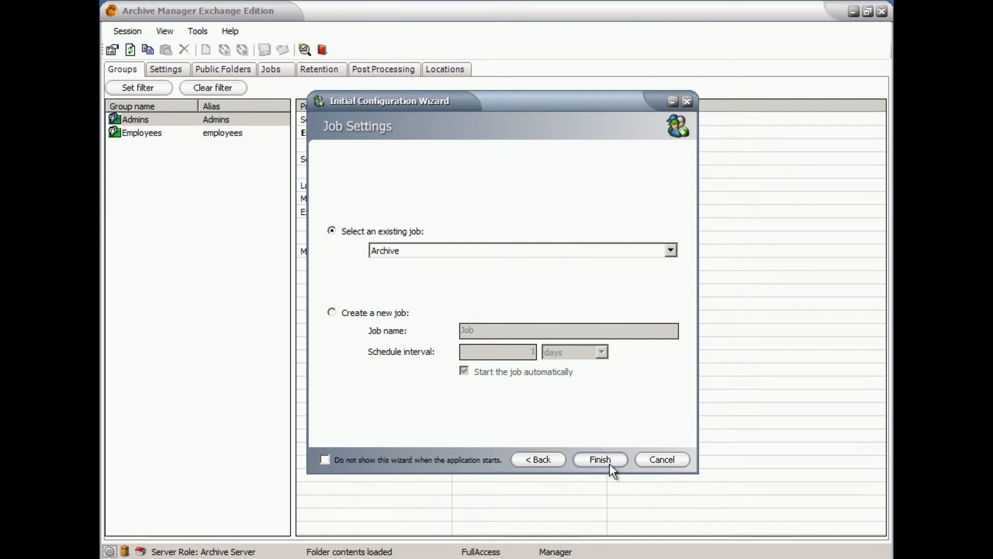
Choose to create a new job instead of the existing Archive job and name it 12 Month Help.
{"action": "left_click", "coordinate": [670, 250]}
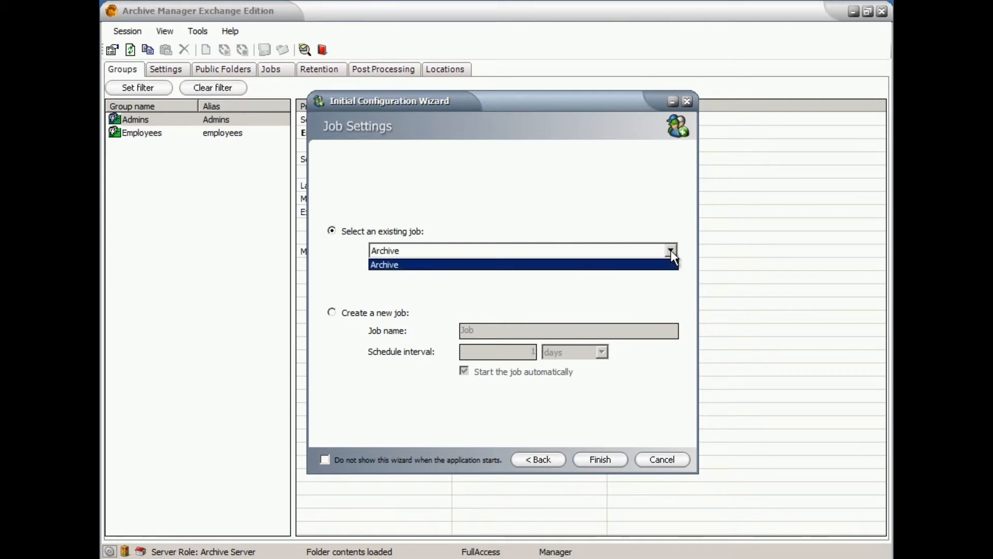
{"action": "left_click", "coordinate": [390, 265]}
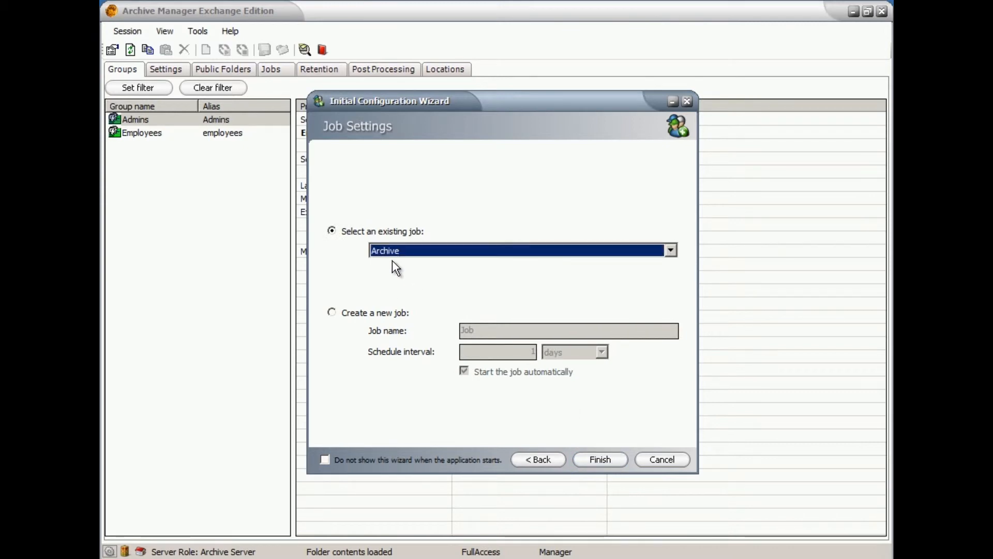
{"action": "left_click", "coordinate": [332, 314]}
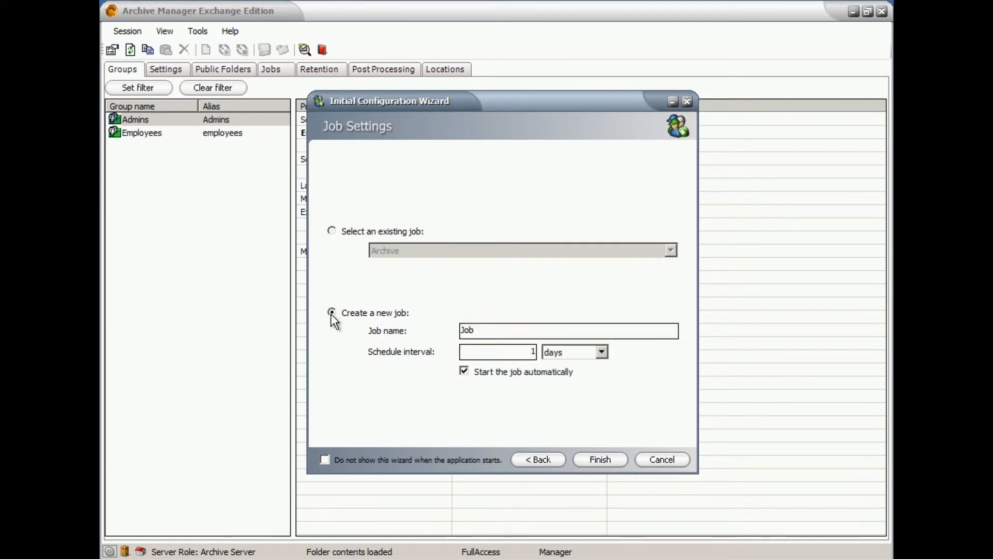
{"action": "left_click_drag", "start_coordinate": [453, 327], "coordinate": [441, 326]}
{"action": "type", "text": "12 Month Help"}
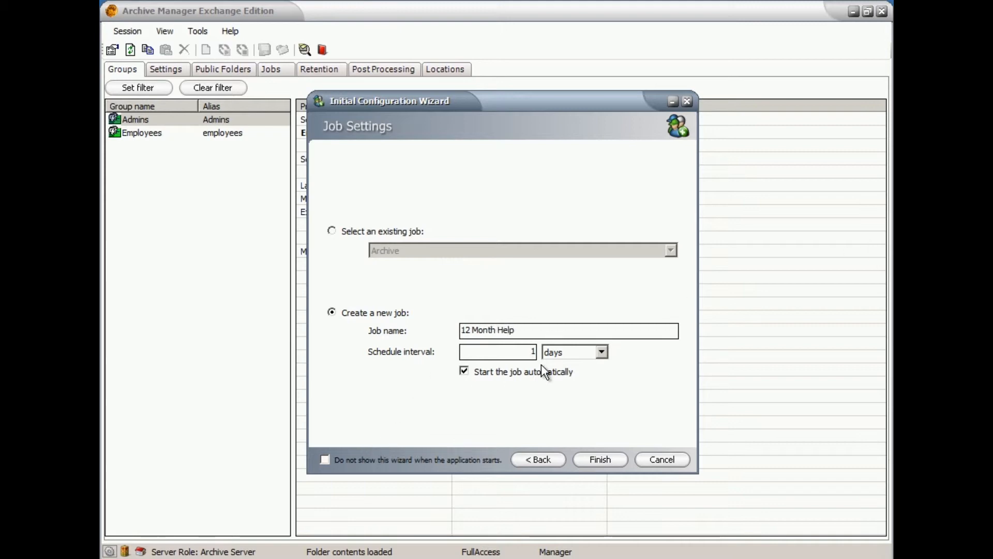
Set the new job's schedule interval to 60 minutes, then finish the wizard and close its report.
{"action": "left_click", "coordinate": [602, 352]}
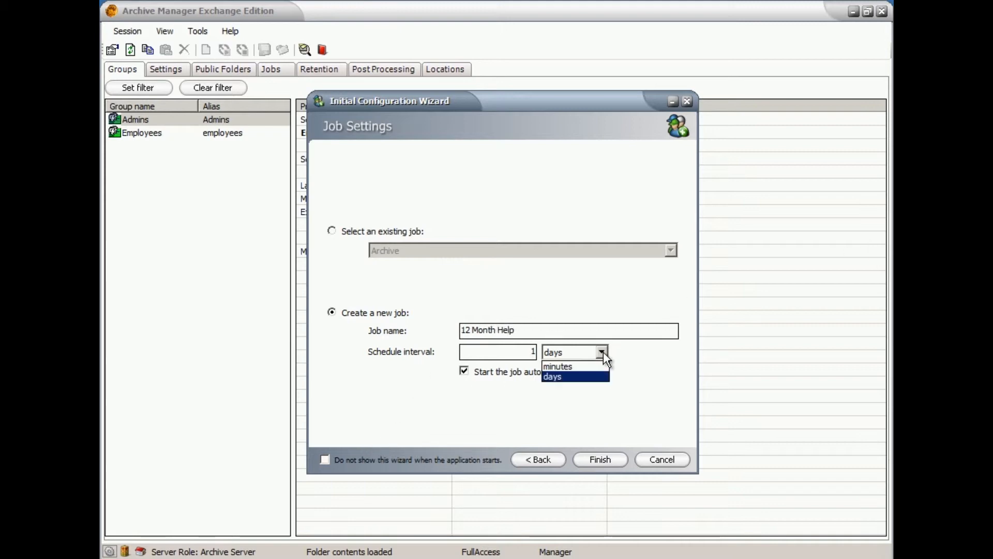
{"action": "left_click", "coordinate": [572, 366]}
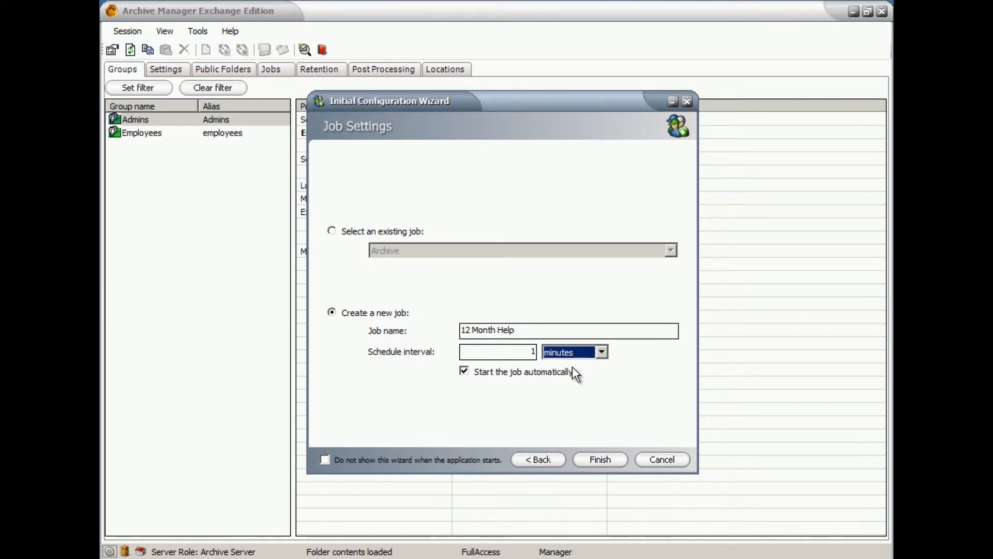
{"action": "double_click", "coordinate": [532, 352]}
{"action": "type", "text": "60"}
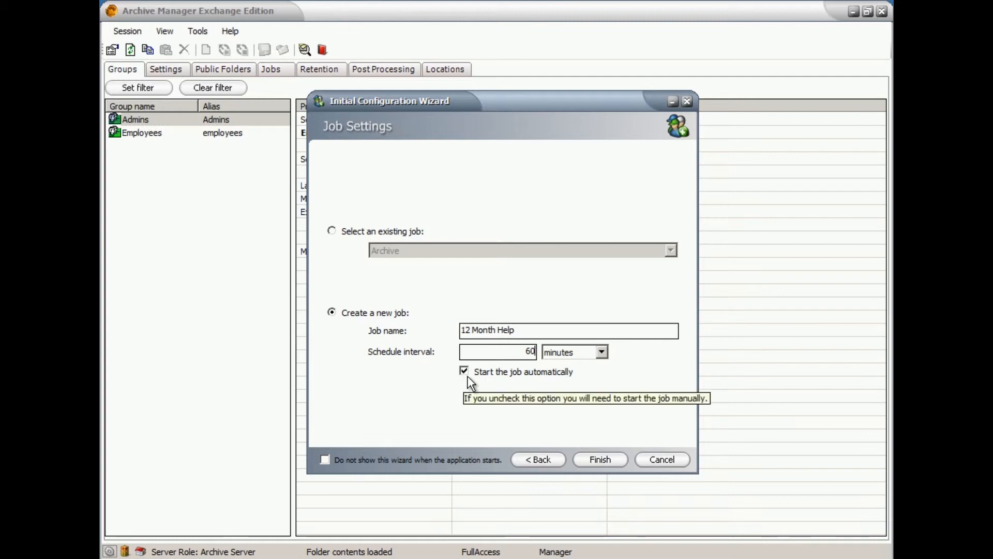
{"action": "left_click", "coordinate": [602, 457]}
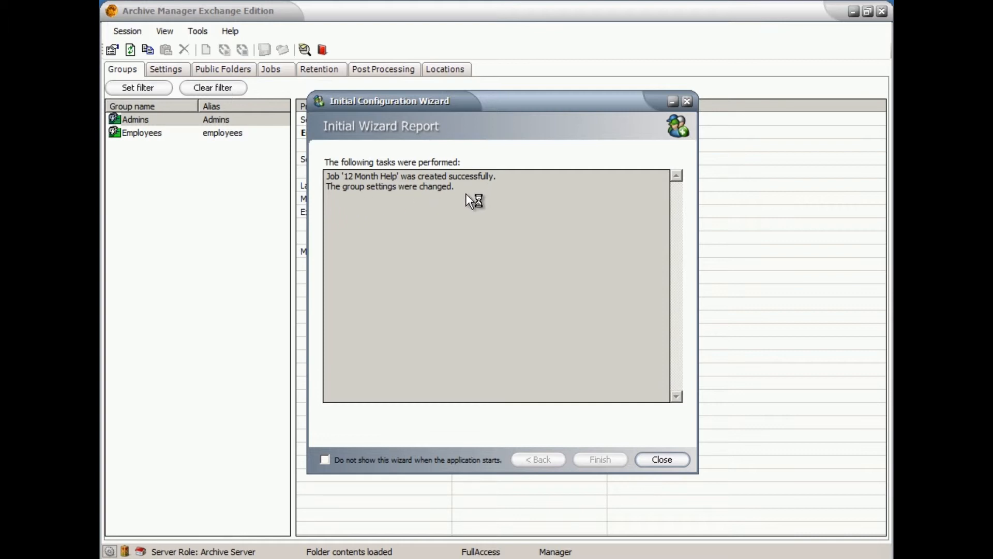
{"action": "left_click", "coordinate": [662, 459]}
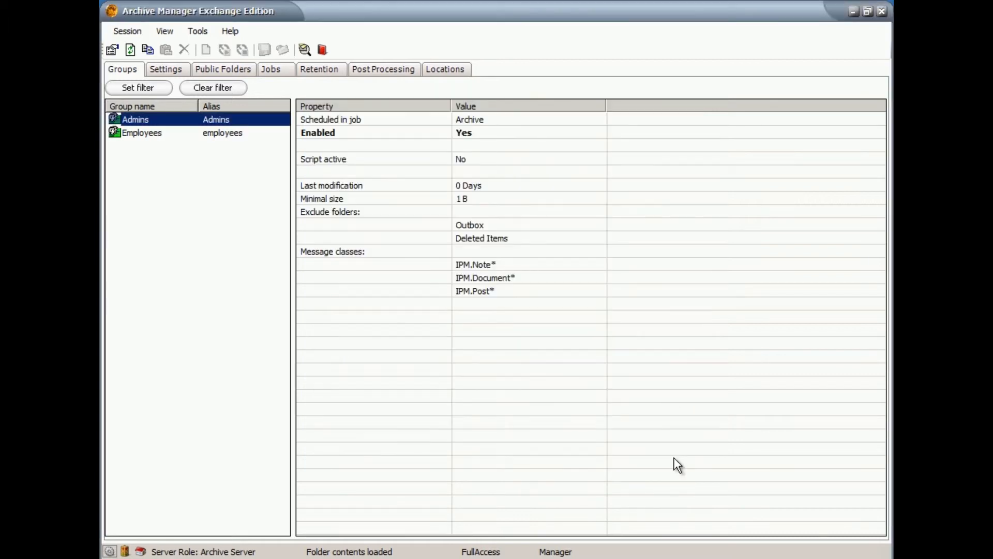
Refresh the group list and set the Help Desk group's retention category to 12 month Help in its properties.
{"action": "left_click", "coordinate": [131, 49]}
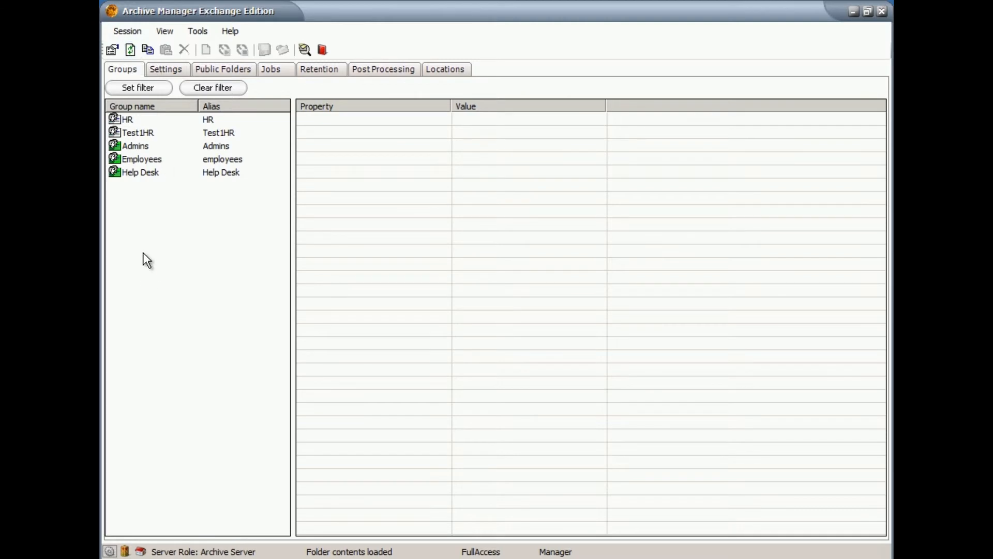
{"action": "left_click", "coordinate": [149, 175]}
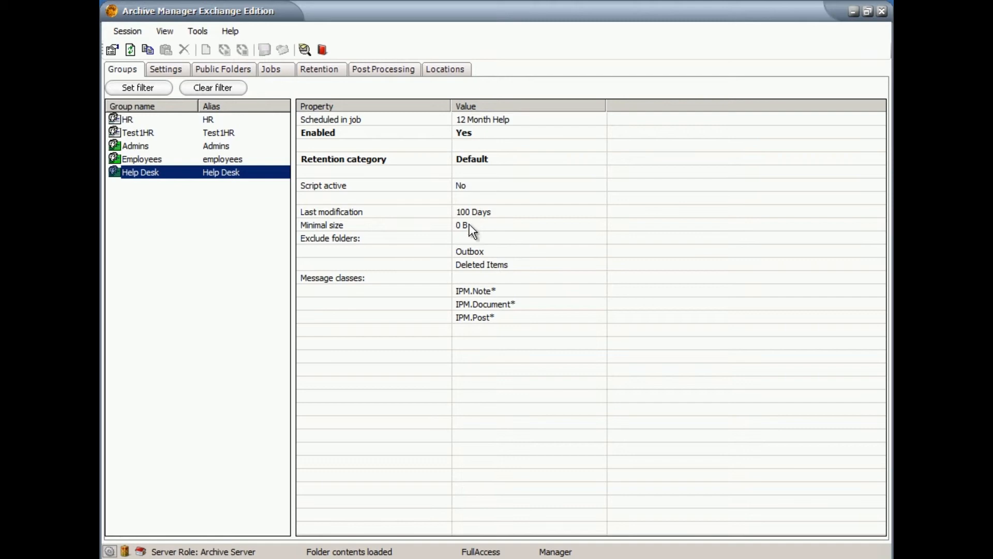
{"action": "double_click", "coordinate": [207, 174]}
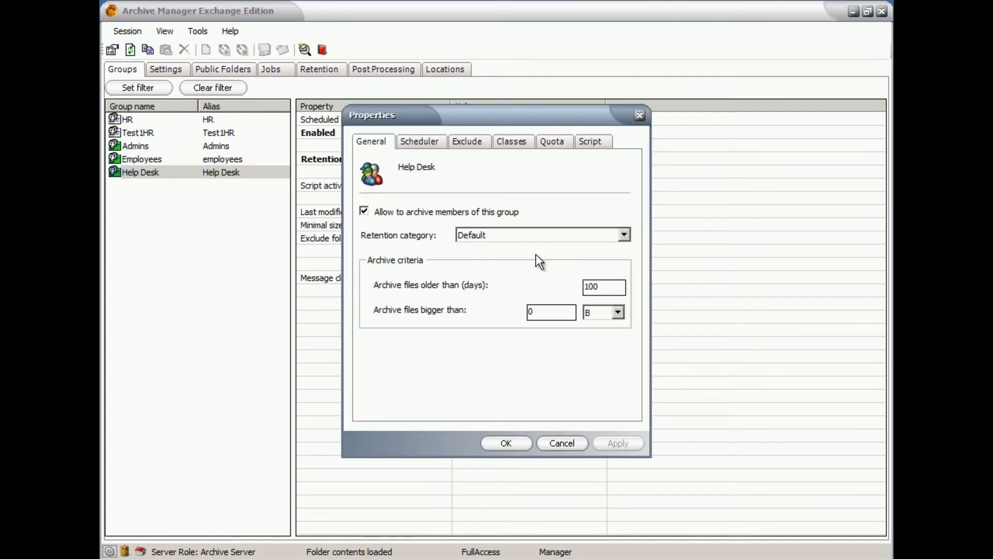
{"action": "left_click", "coordinate": [625, 235]}
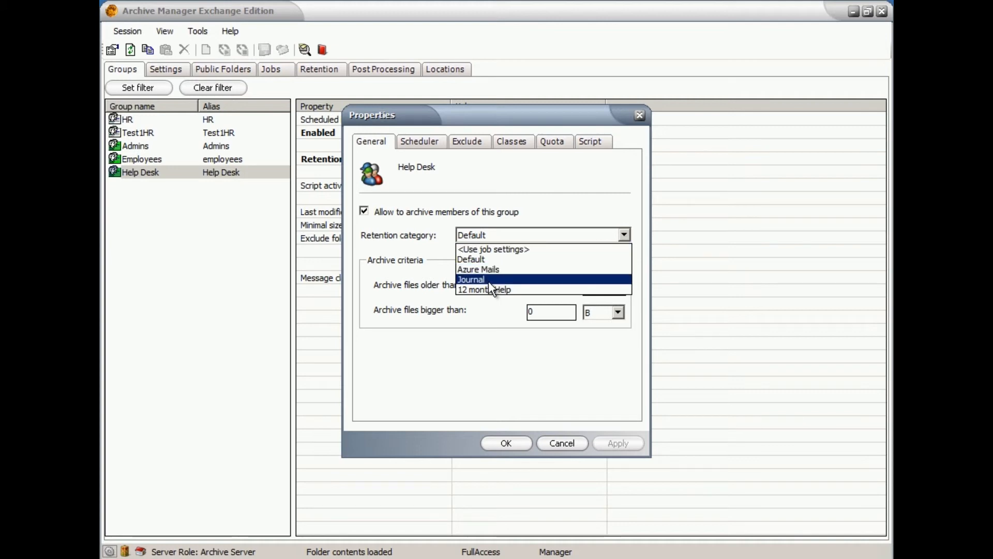
{"action": "left_click", "coordinate": [462, 290]}
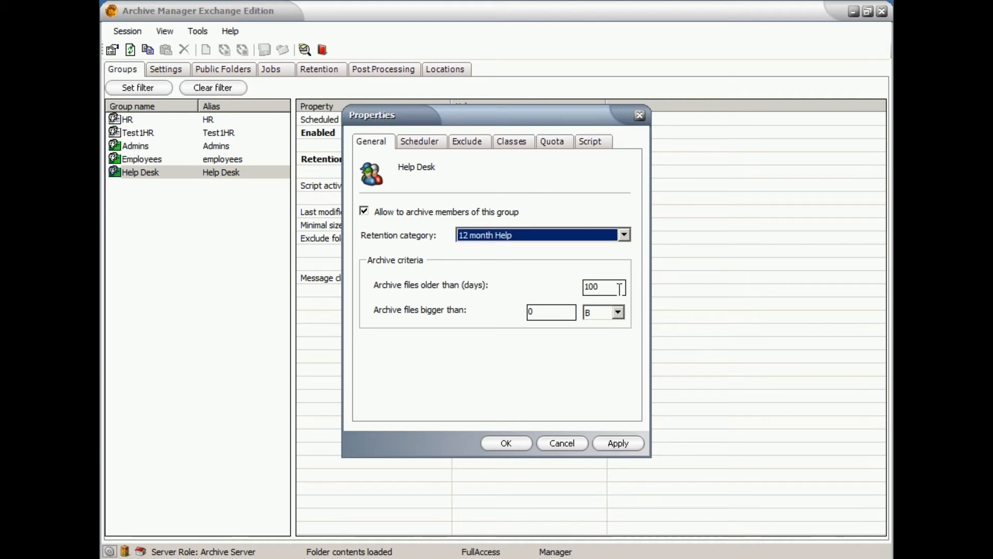
Stop excluding the Outbox and Deleted Items folders for Help Desk, add Junk as an excluded custom folder, and apply the changes.
{"action": "left_click", "coordinate": [420, 141]}
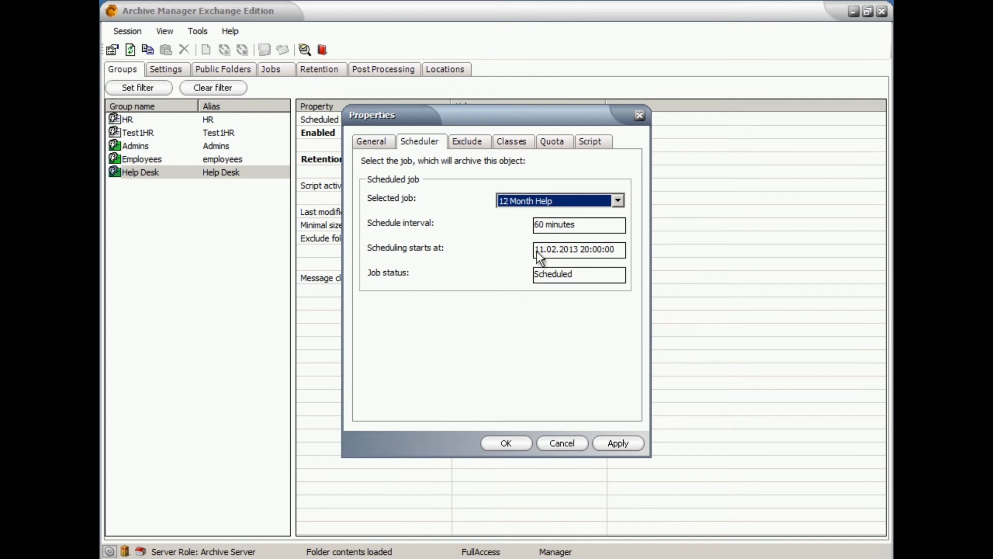
{"action": "left_click", "coordinate": [461, 141]}
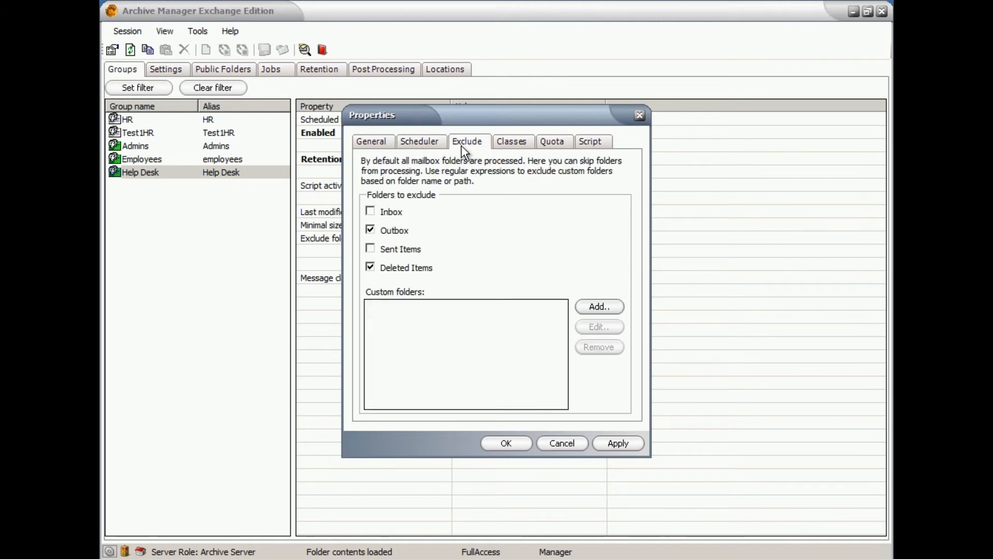
{"action": "left_click", "coordinate": [374, 229]}
{"action": "left_click", "coordinate": [370, 267]}
{"action": "left_click", "coordinate": [607, 308]}
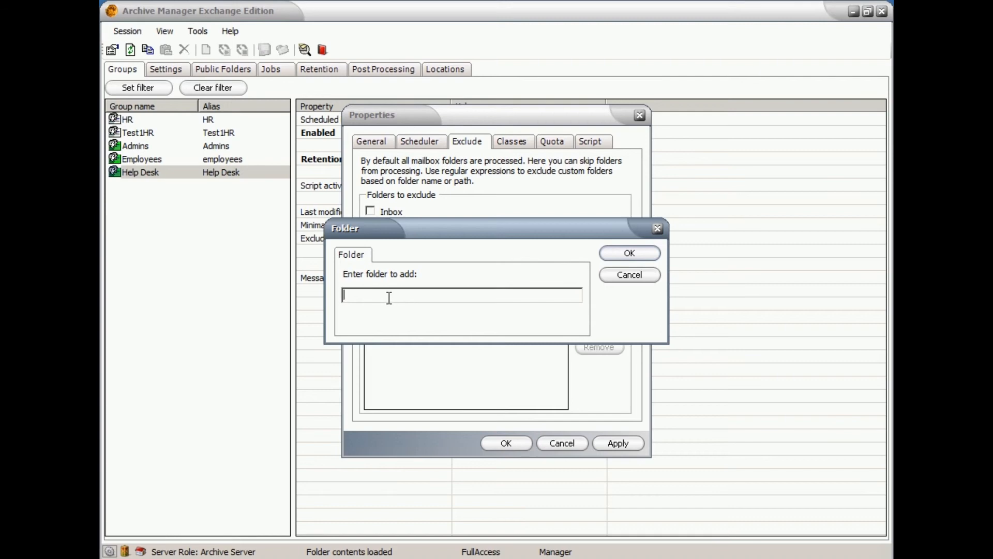
{"action": "type", "text": "Junk"}
{"action": "left_click", "coordinate": [629, 253]}
{"action": "left_click", "coordinate": [611, 446]}
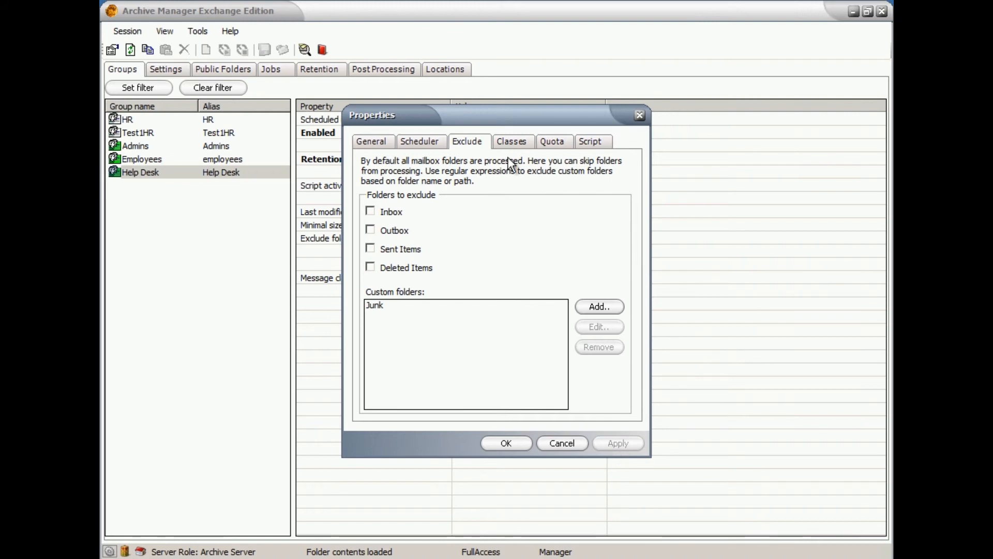
Add the IPM.Appointment and IPM.Task message classes to those archived for the Help Desk group and apply the changes.
{"action": "left_click", "coordinate": [511, 142]}
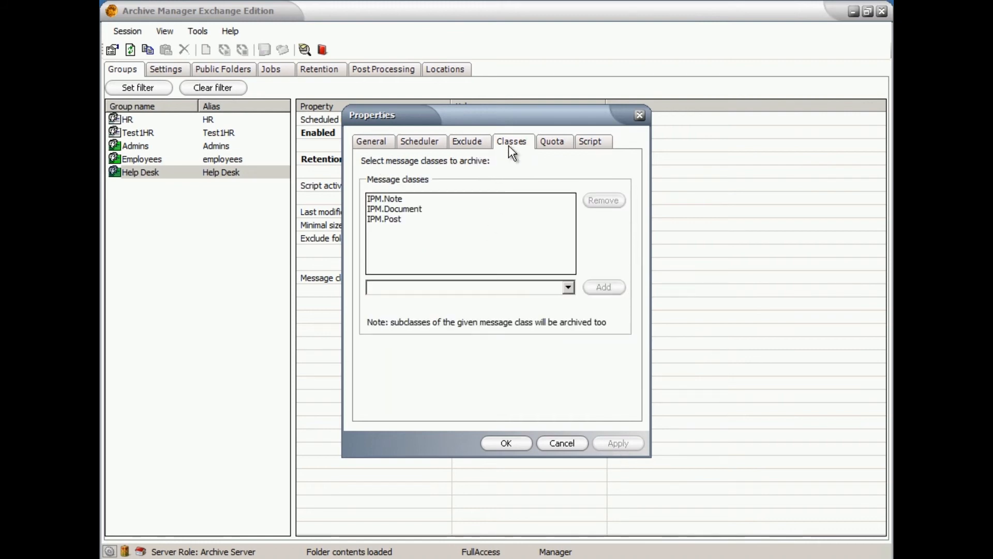
{"action": "left_click", "coordinate": [568, 287]}
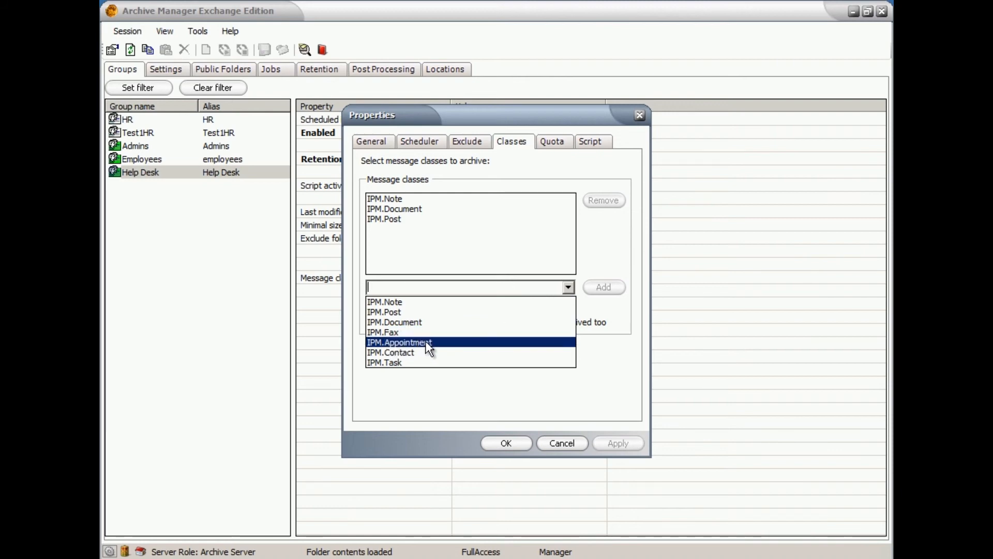
{"action": "left_click", "coordinate": [403, 341]}
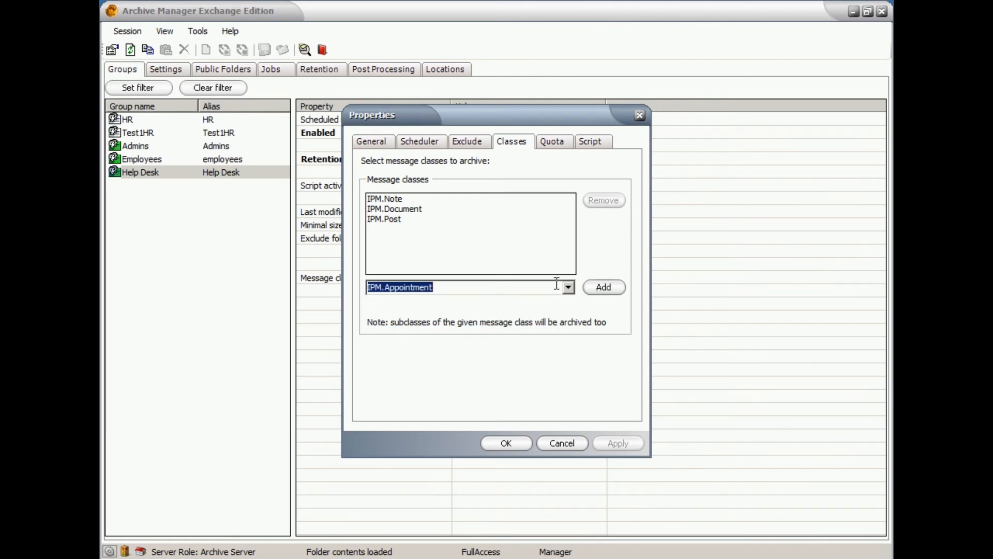
{"action": "left_click", "coordinate": [592, 287]}
{"action": "left_click", "coordinate": [569, 288]}
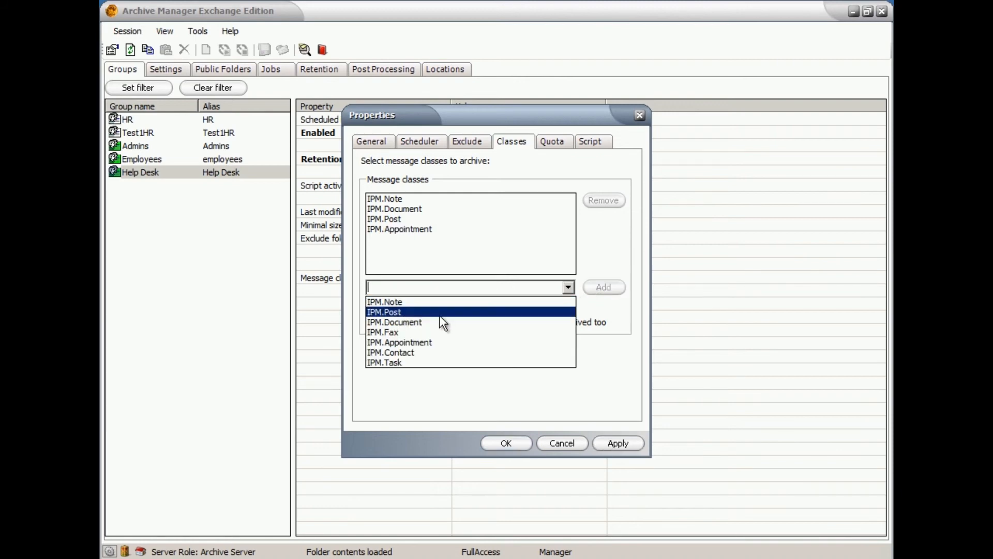
{"action": "left_click", "coordinate": [413, 360]}
{"action": "left_click", "coordinate": [606, 286]}
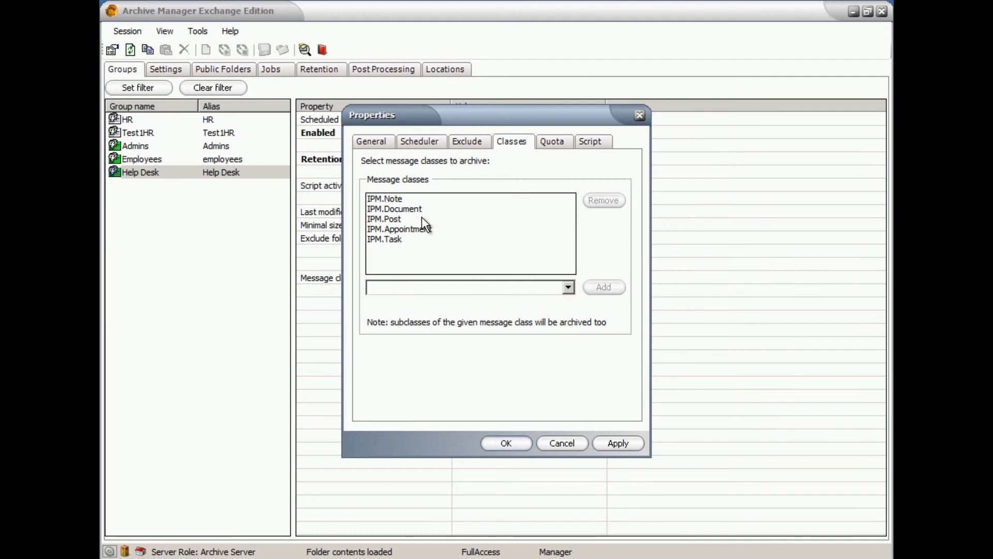
{"action": "left_click", "coordinate": [620, 443]}
Examine the quota group assignment and the script editor in the Help Desk group's properties.
{"action": "left_click", "coordinate": [554, 143]}
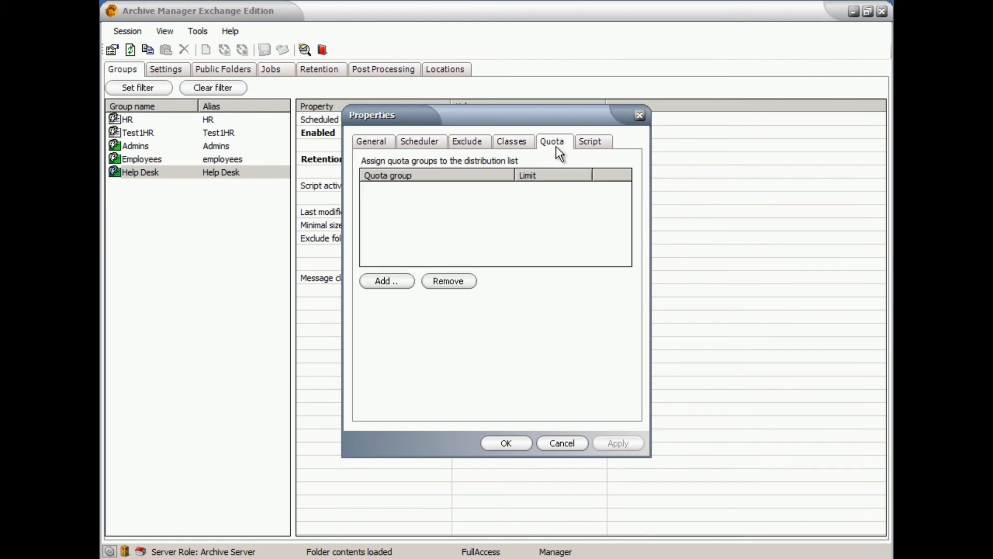
{"action": "left_click", "coordinate": [382, 281]}
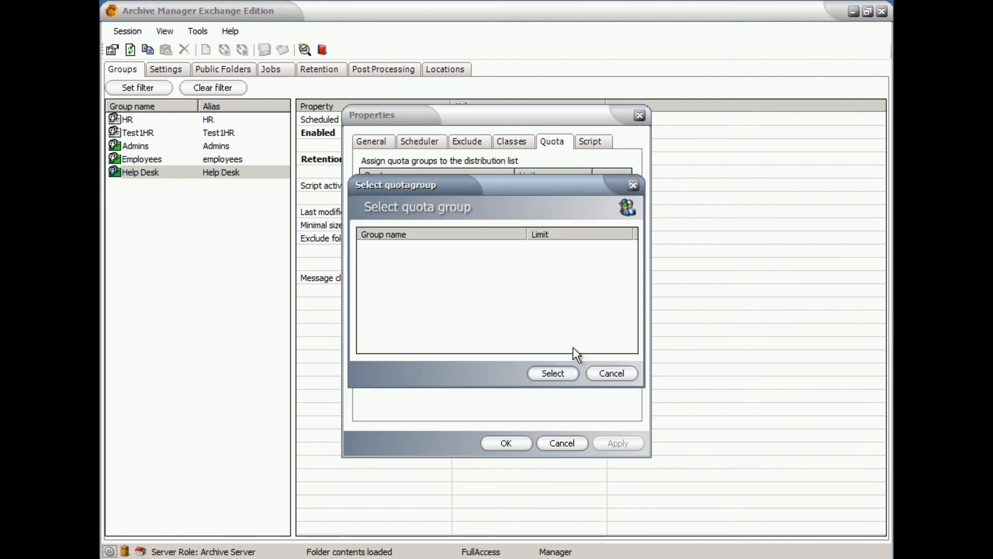
{"action": "left_click", "coordinate": [634, 185]}
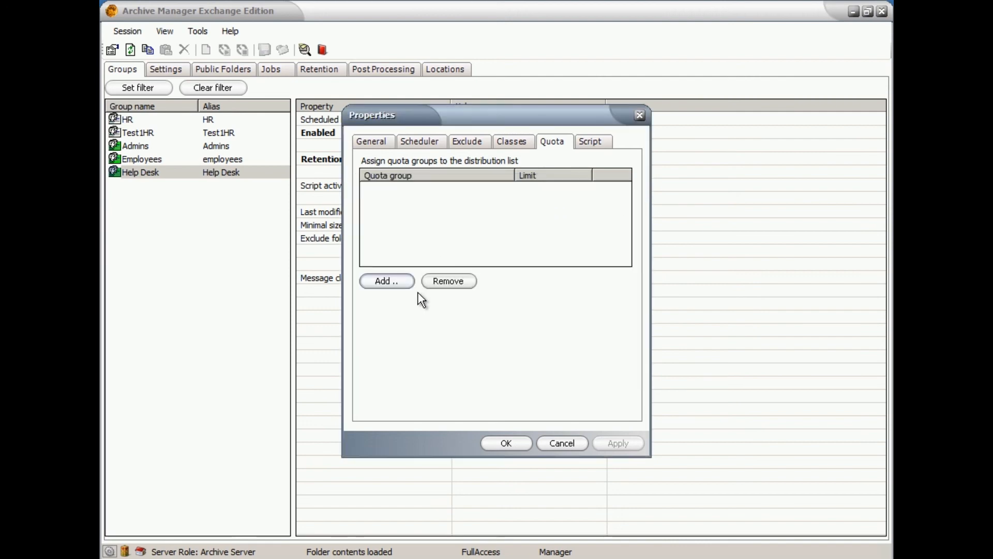
{"action": "left_click", "coordinate": [600, 147]}
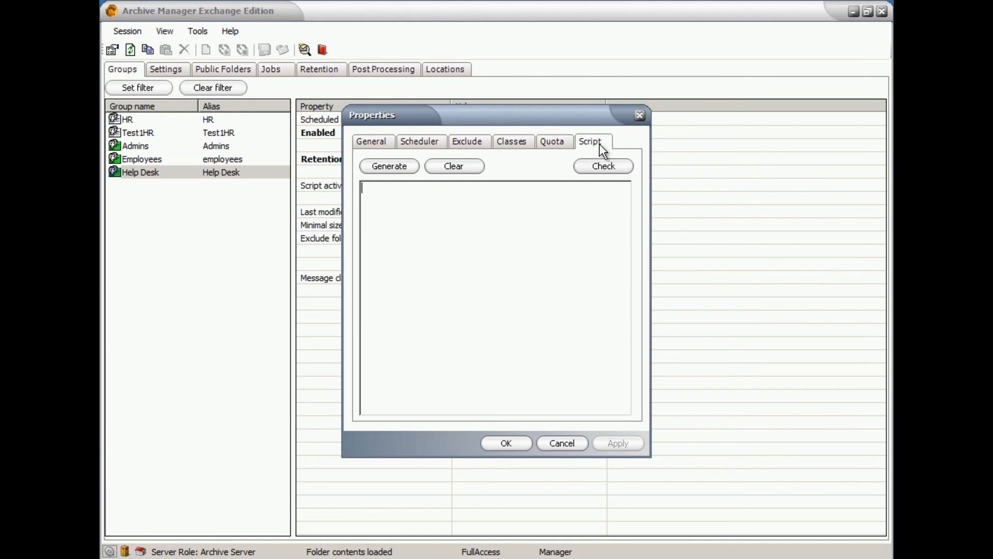